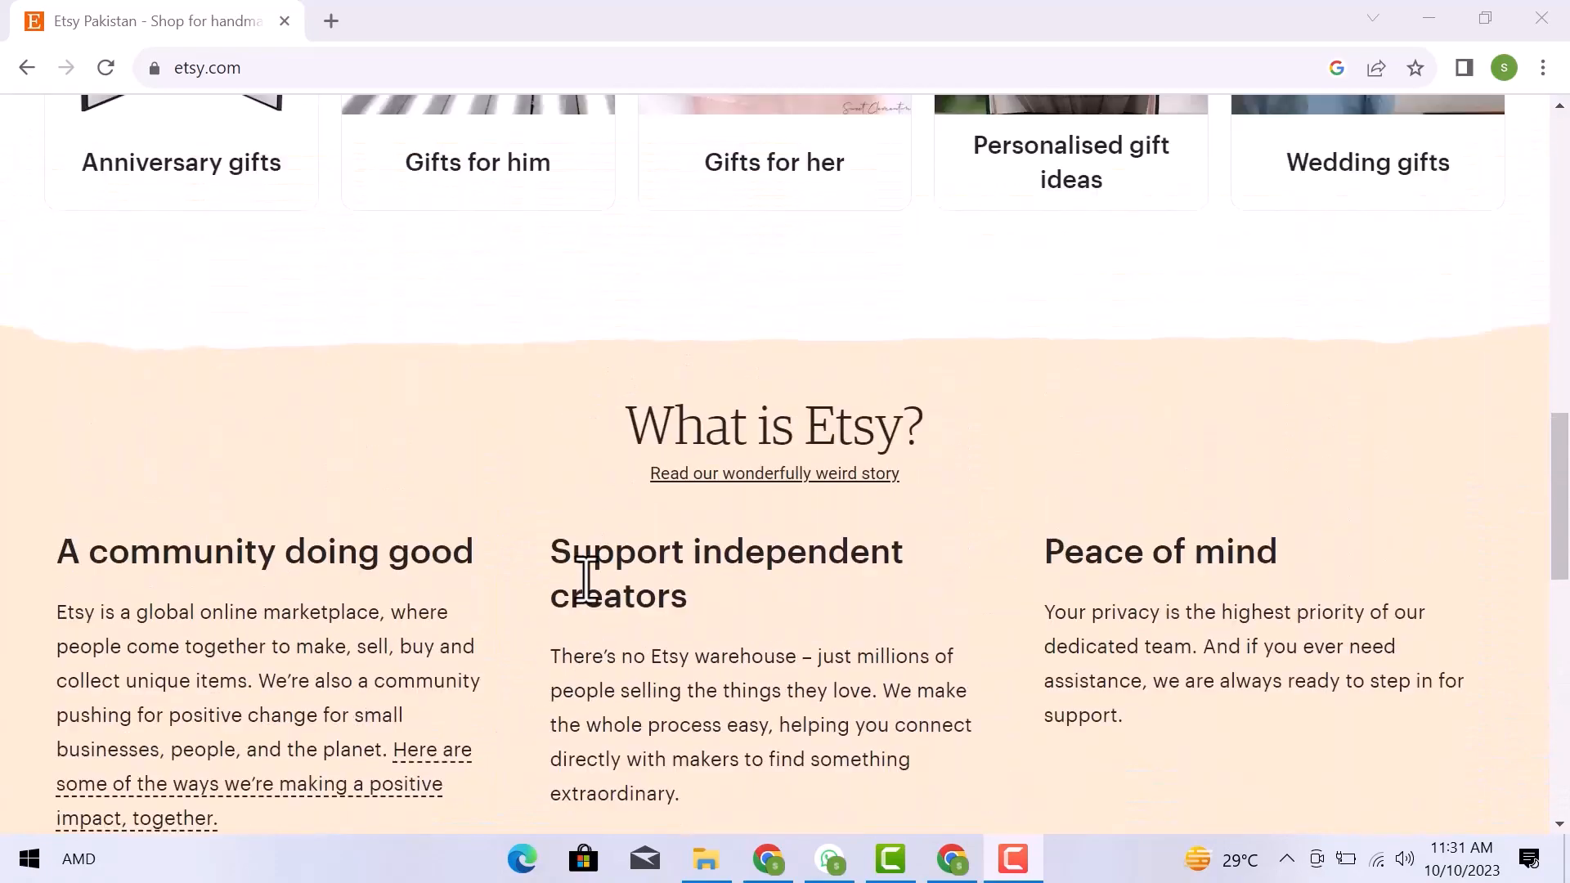
Sign in to Etsy by continuing with the existing Google account
scroll(586, 581, "up", 5)
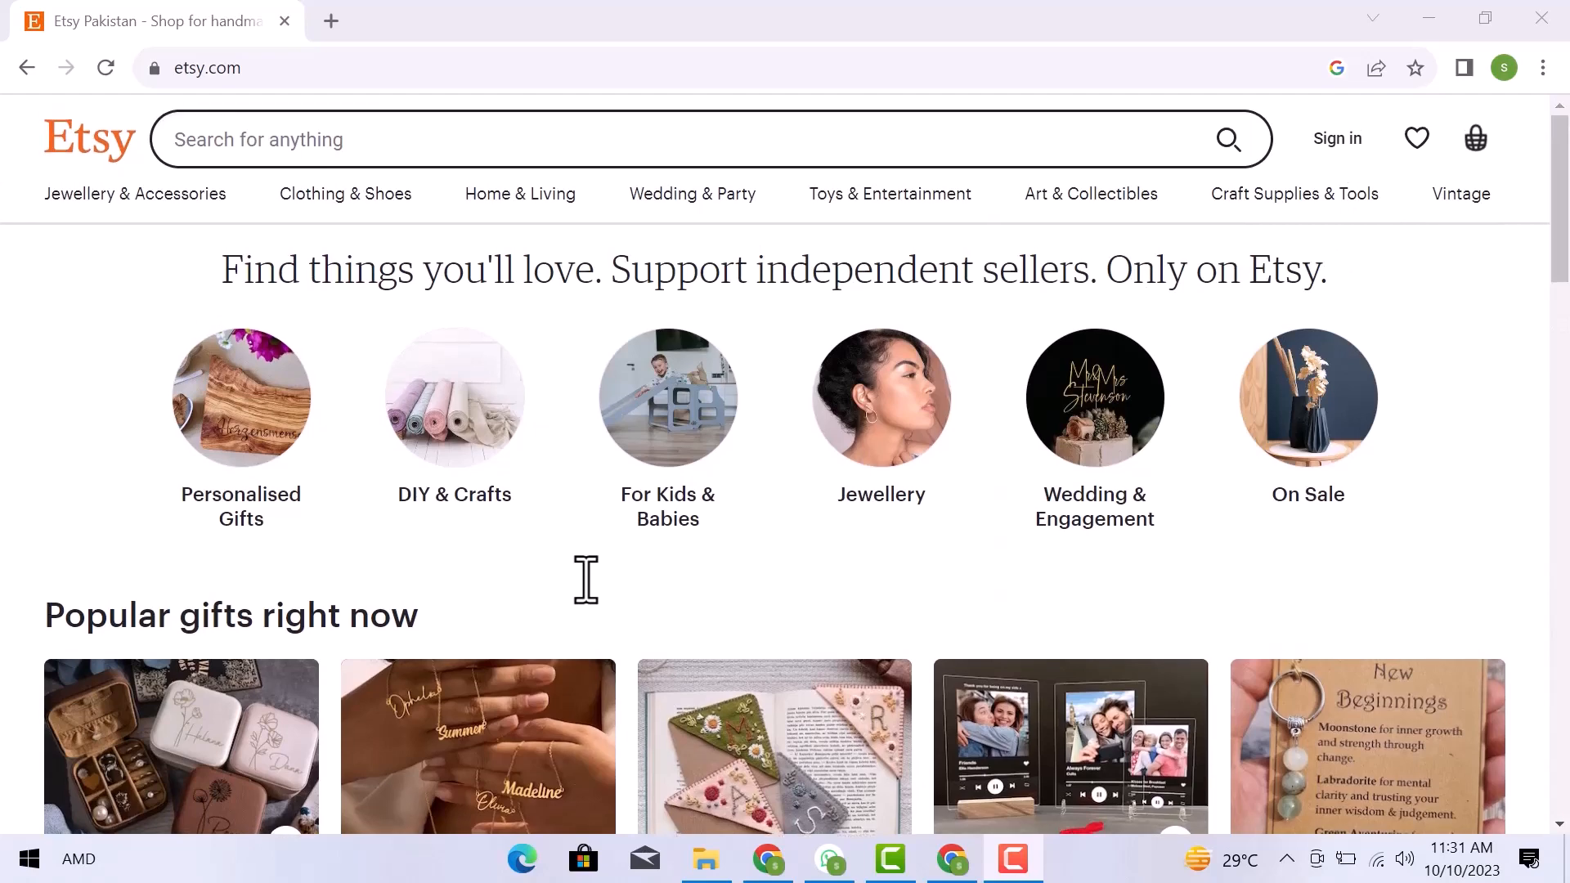
left_click(1348, 144)
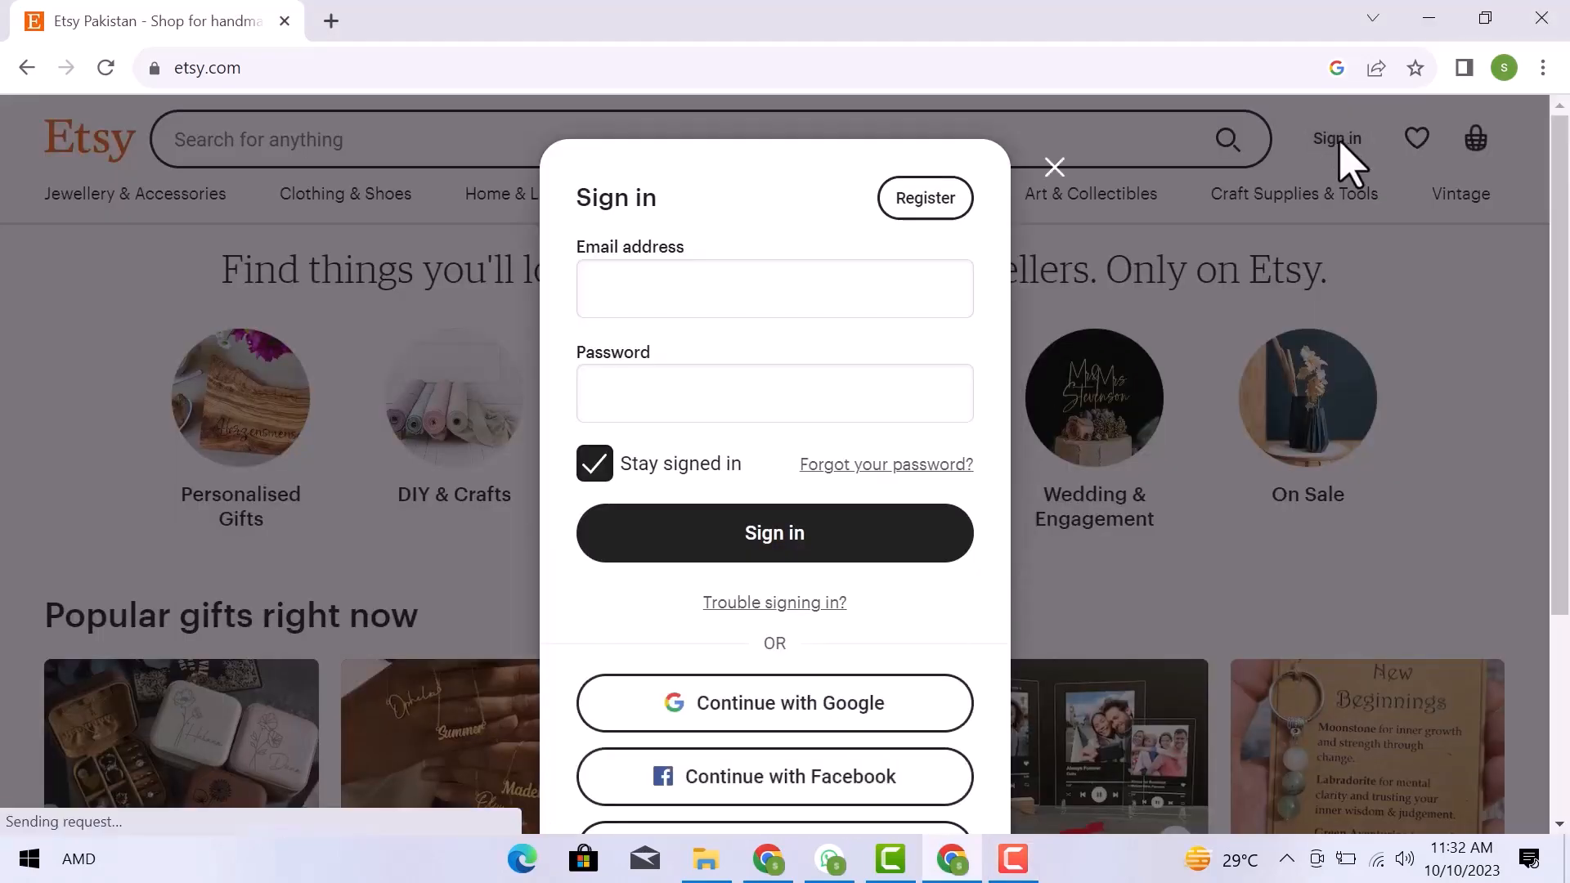
scroll(793, 492, "down", 2)
scroll(799, 511, "down", 2)
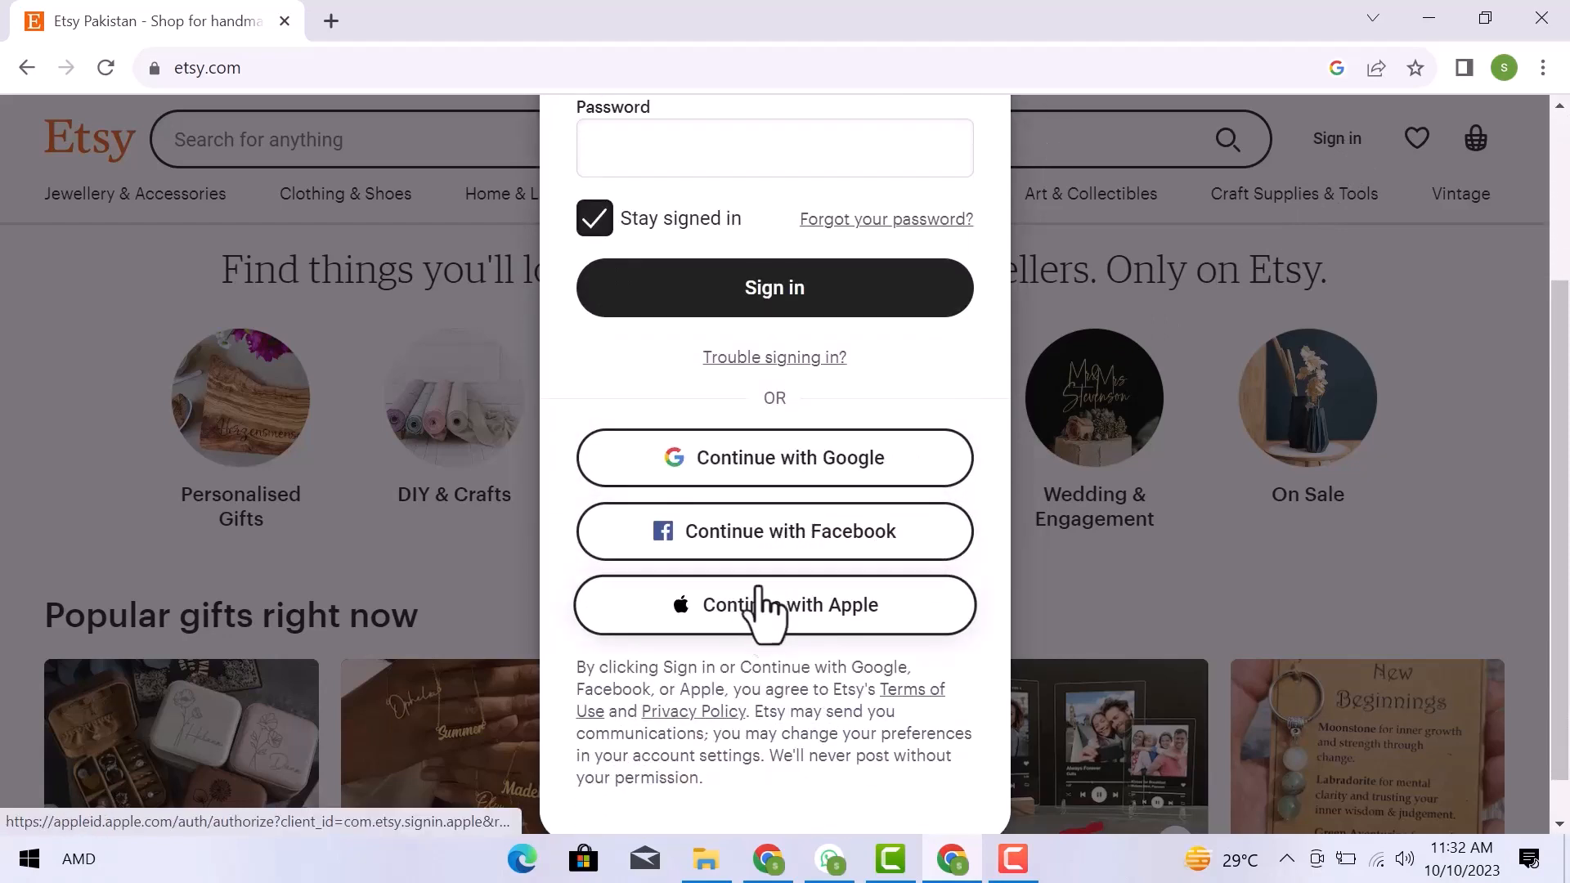
left_click(783, 464)
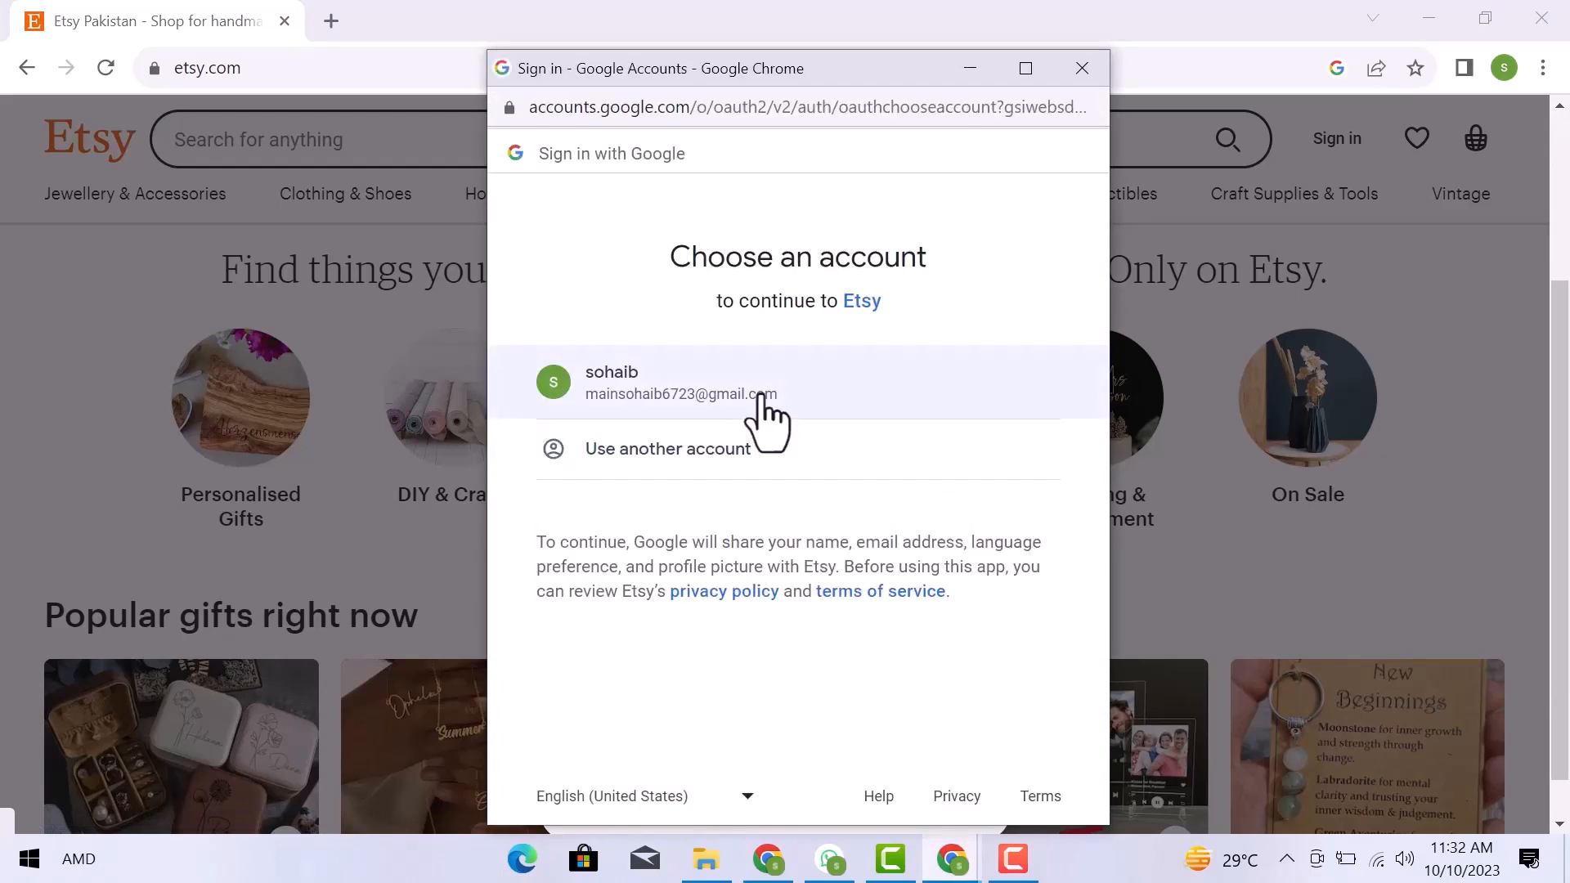
left_click(760, 396)
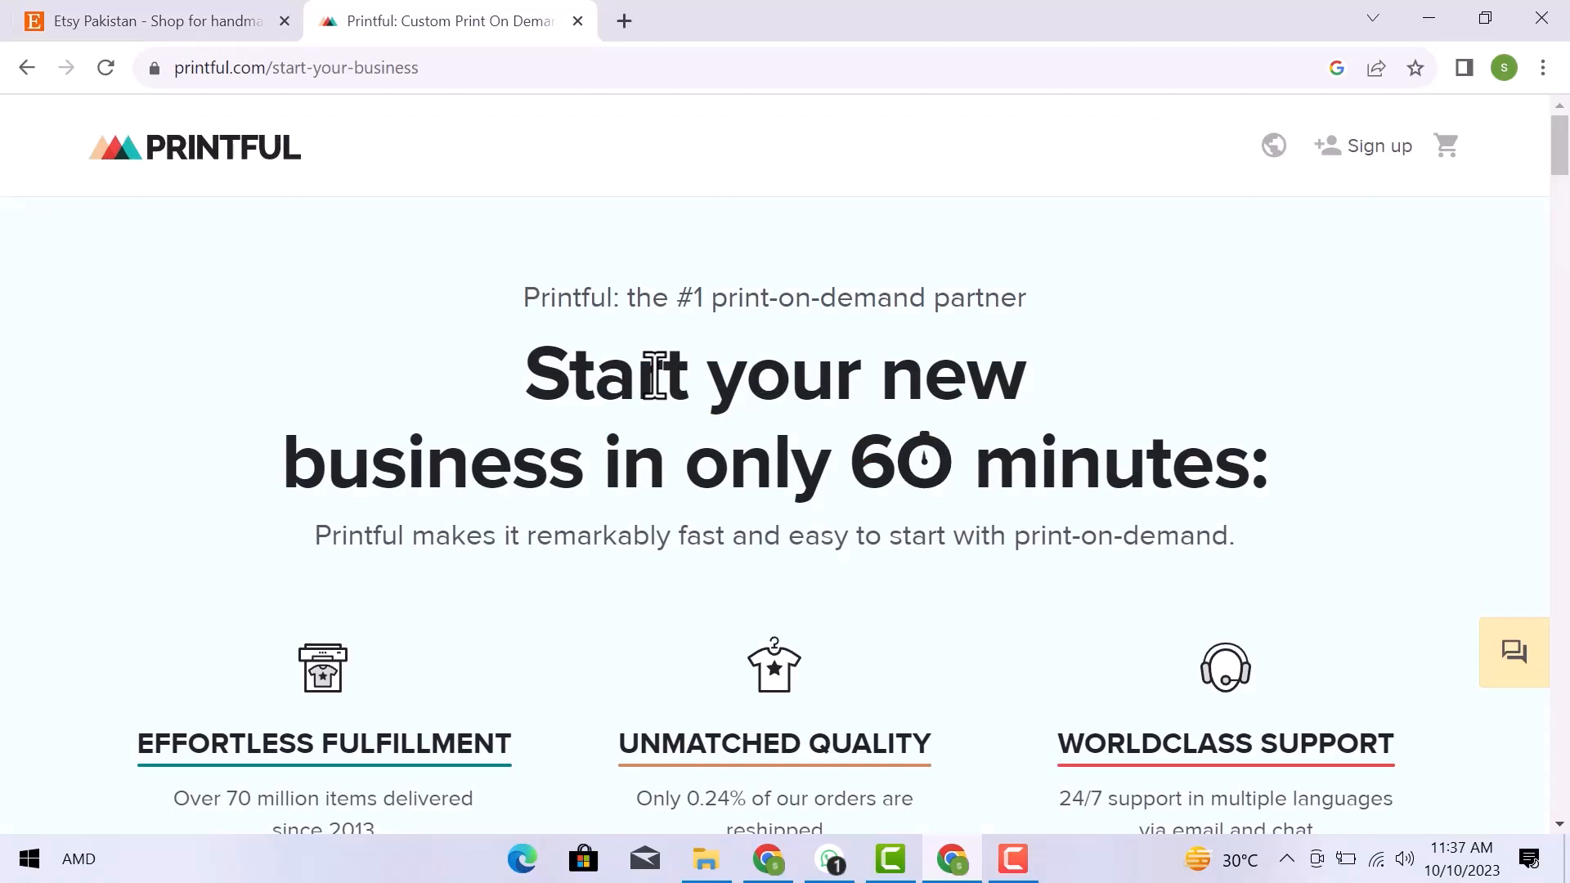
Sign up for Printful using the same Google account
scroll(655, 376, "down", 20)
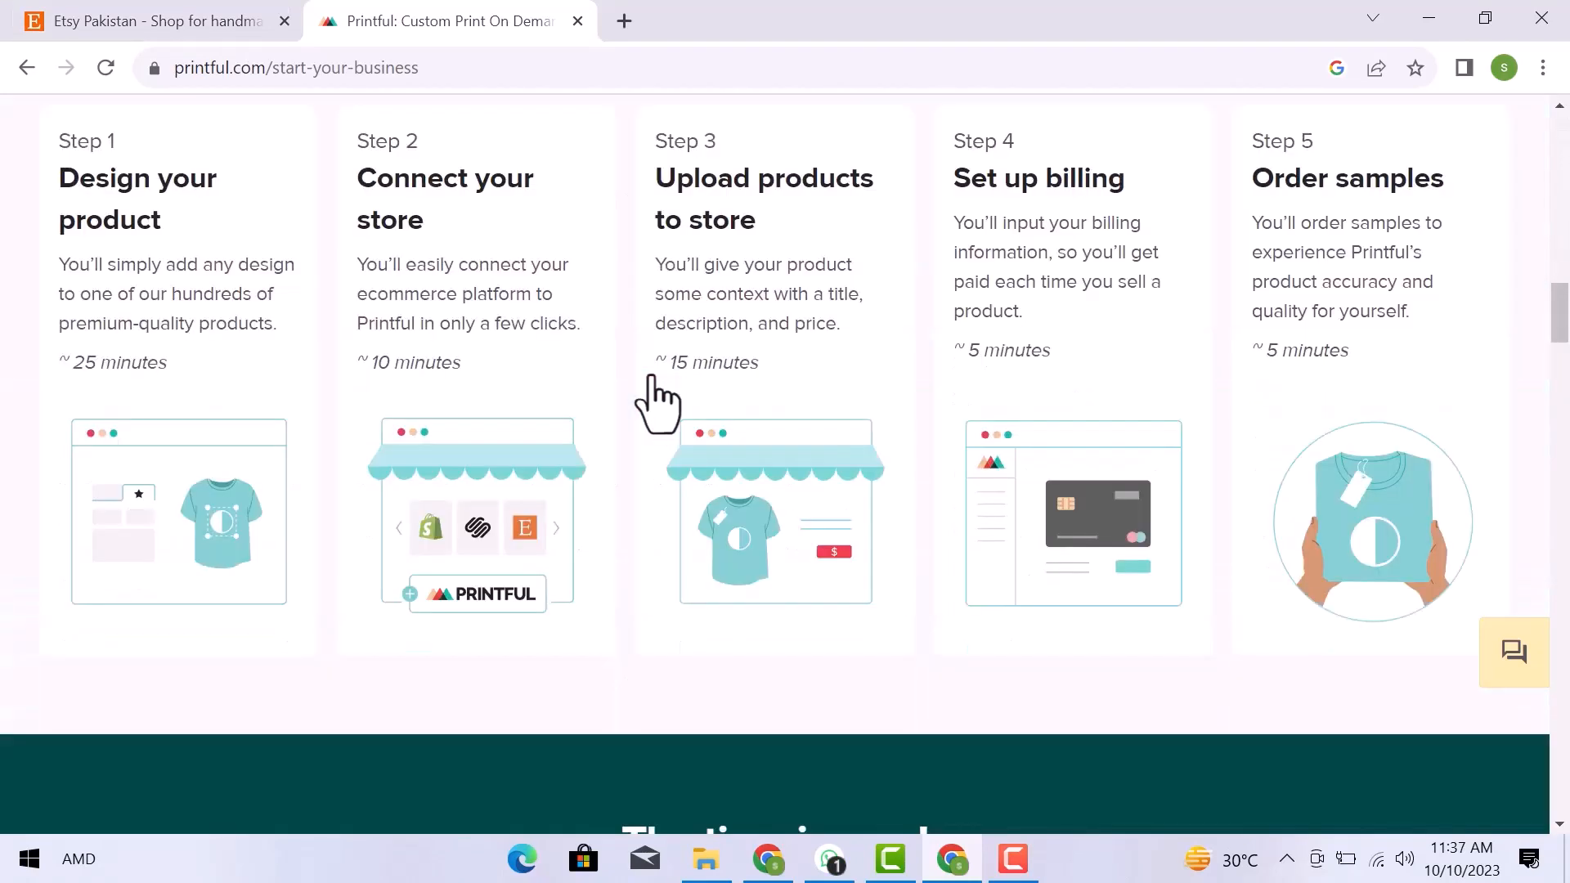
scroll(651, 388, "down", 6)
scroll(652, 389, "up", 6)
scroll(655, 375, "up", 20)
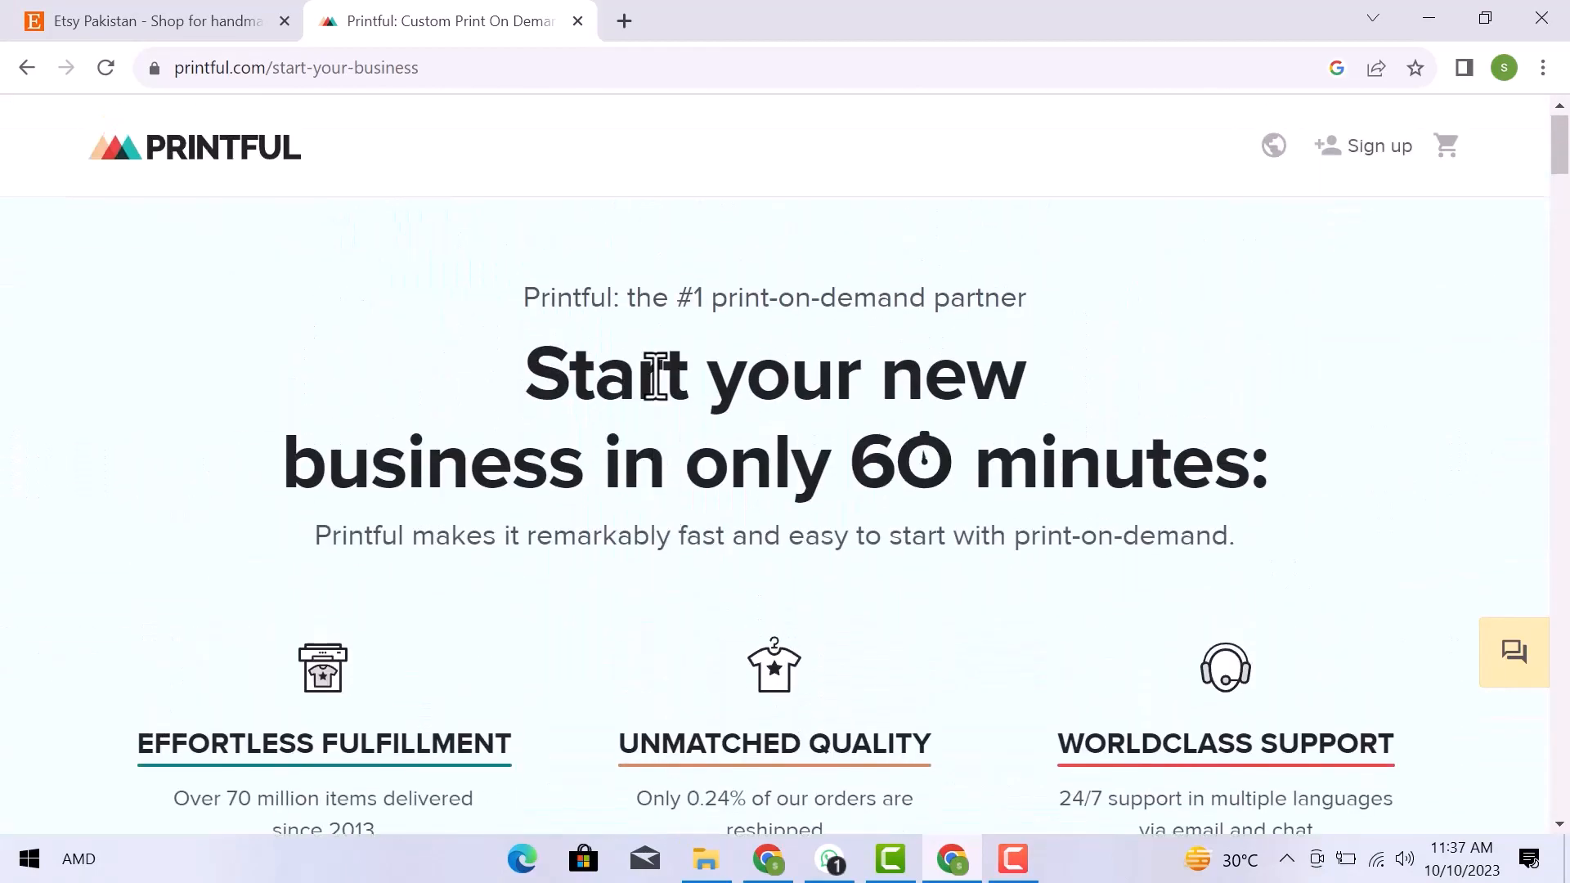
left_click(1352, 151)
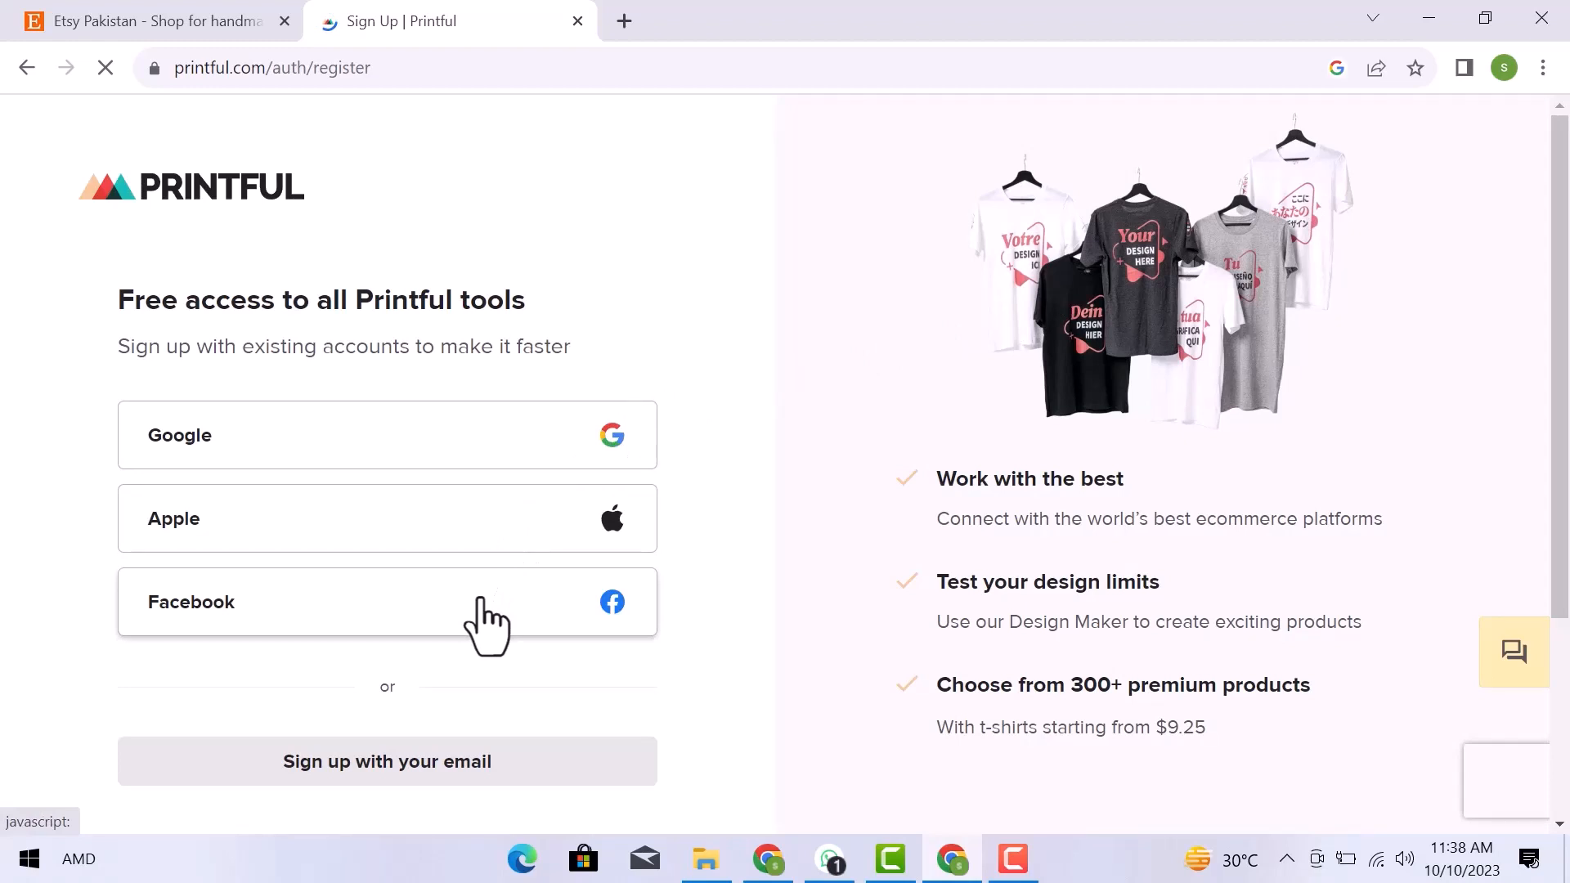
left_click(508, 433)
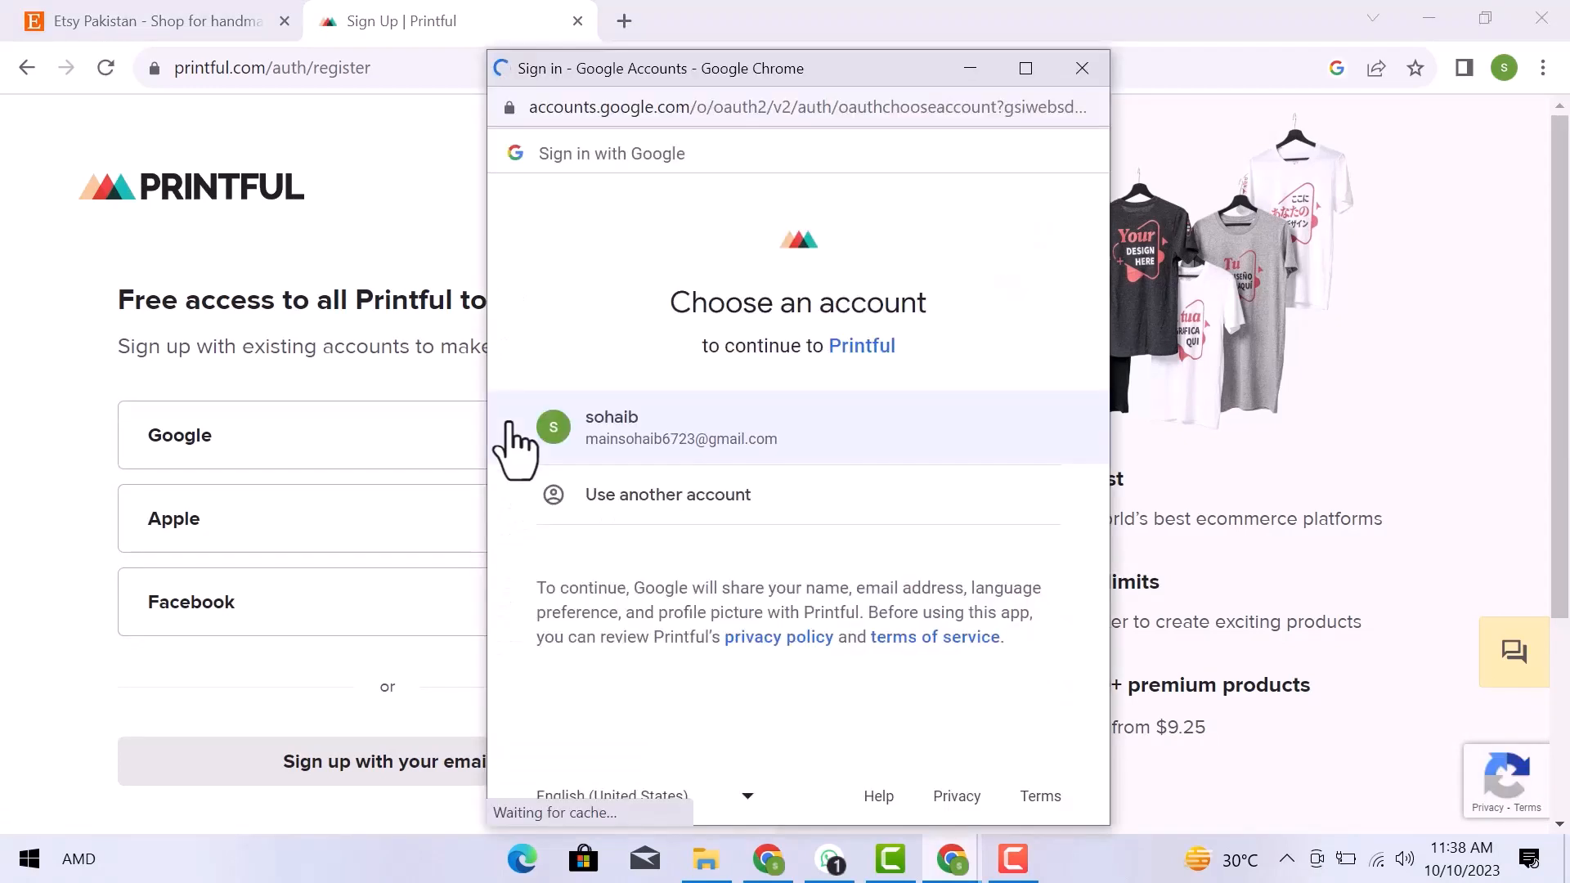
left_click(610, 420)
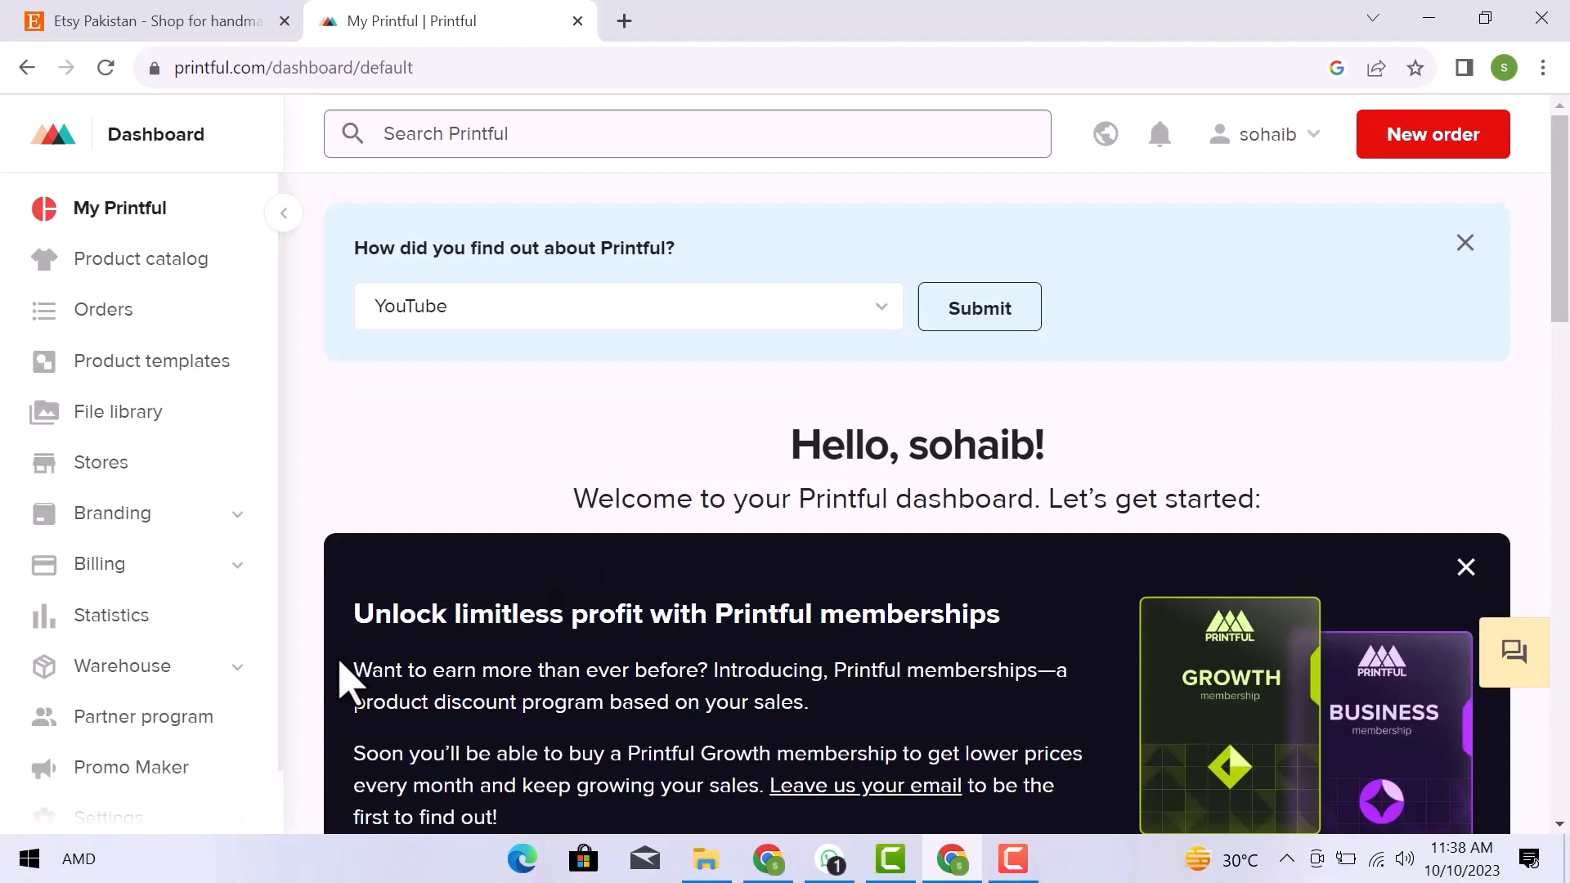
Open the store platform choices in Printful and choose Etsy as the ecommerce platform to connect
left_click(153, 466)
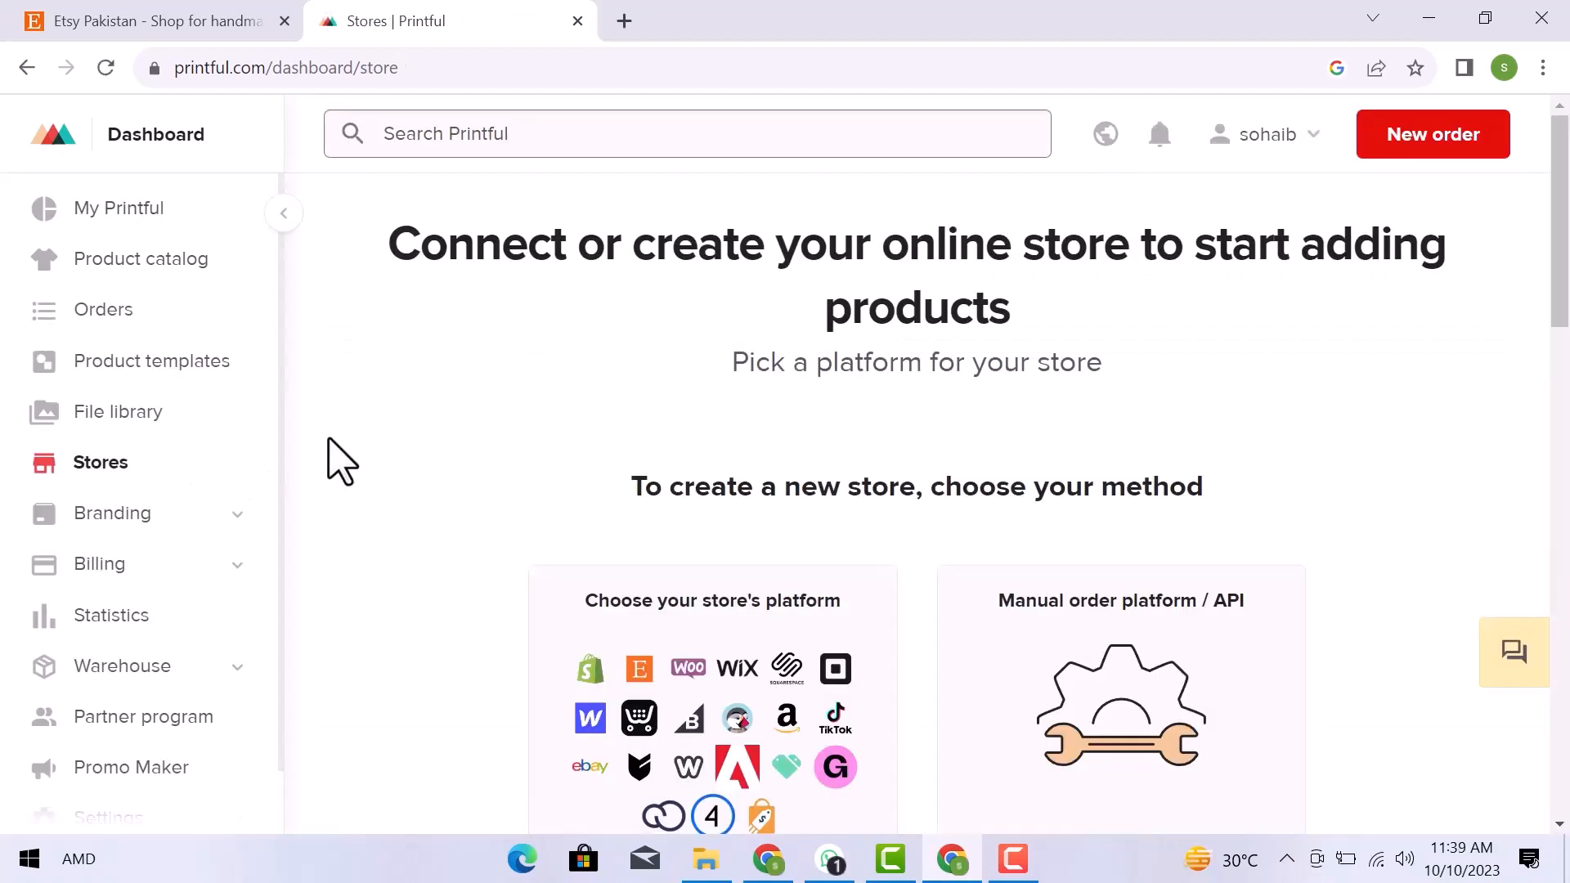
scroll(449, 449, "down", 5)
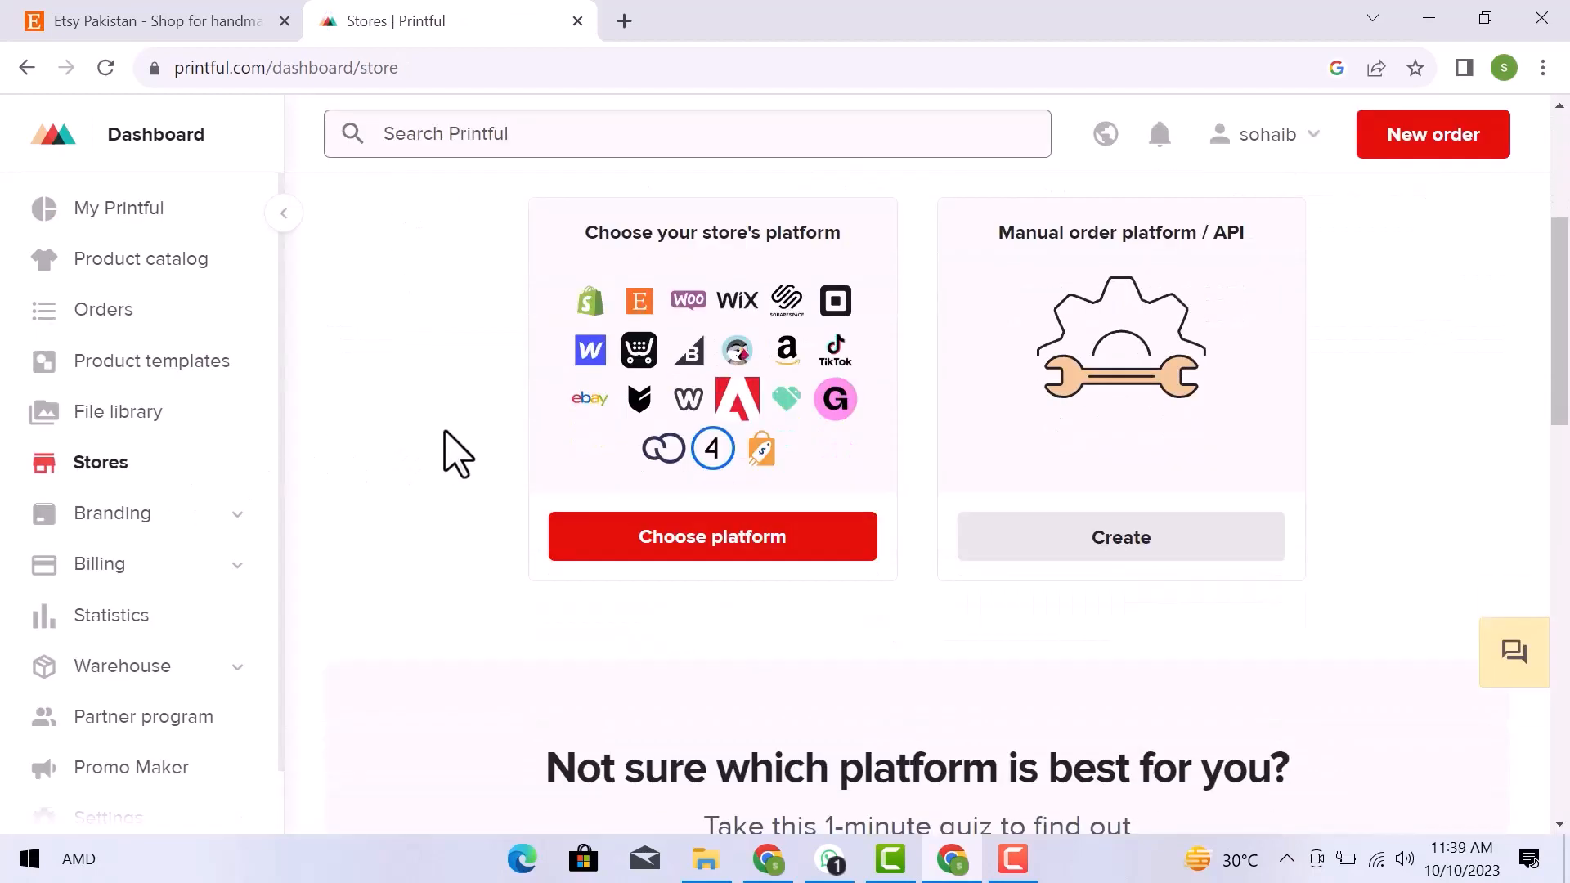
left_click(695, 541)
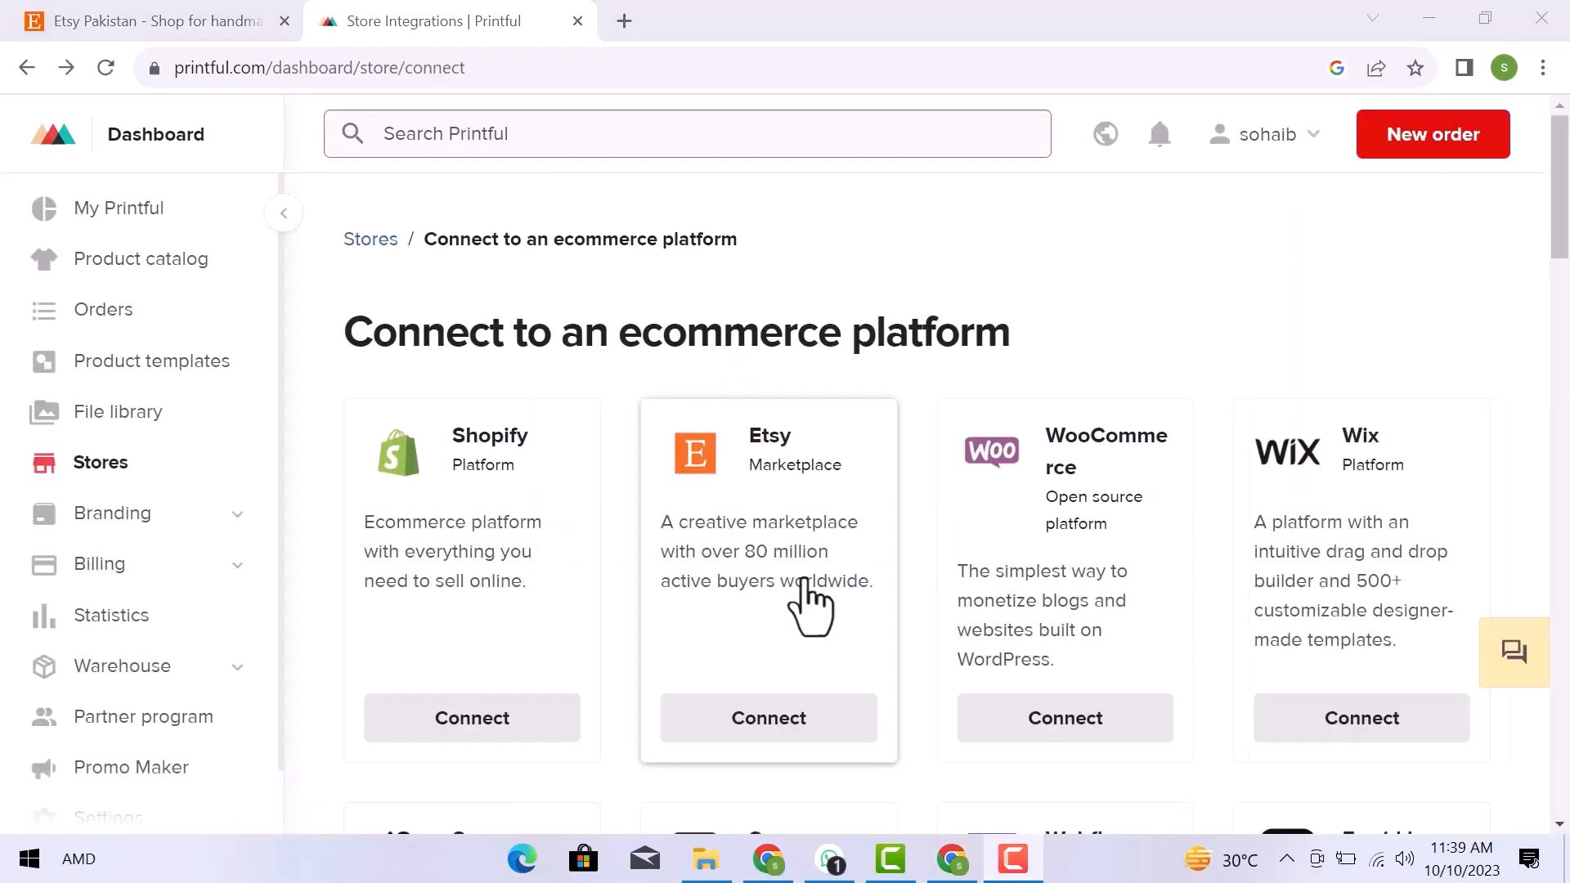
scroll(810, 605, "down", 10)
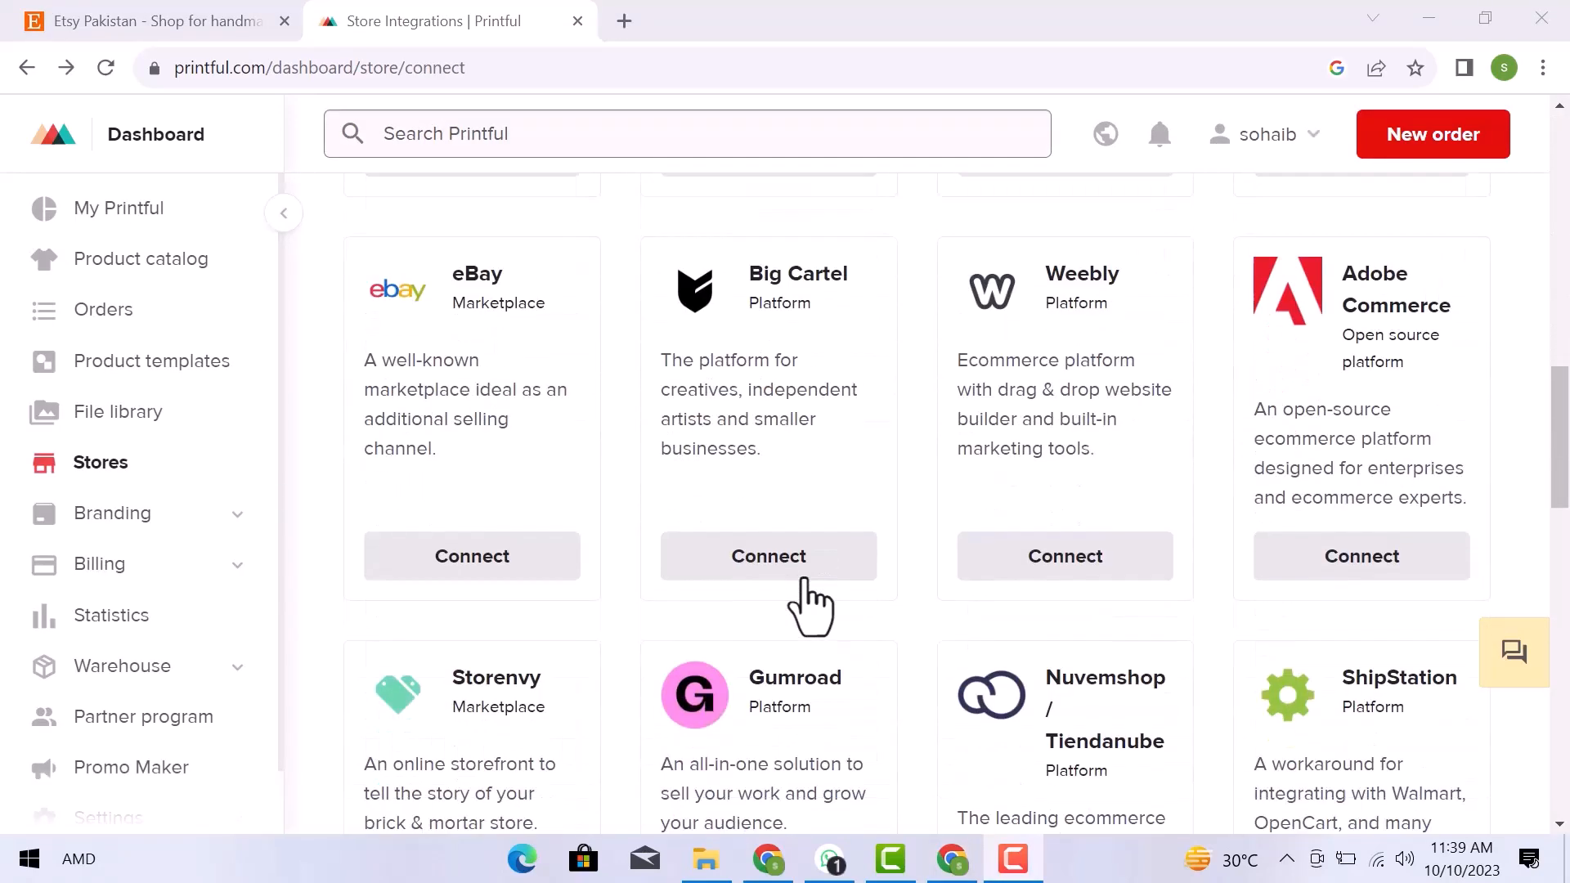
scroll(809, 605, "down", 5)
scroll(809, 605, "up", 10)
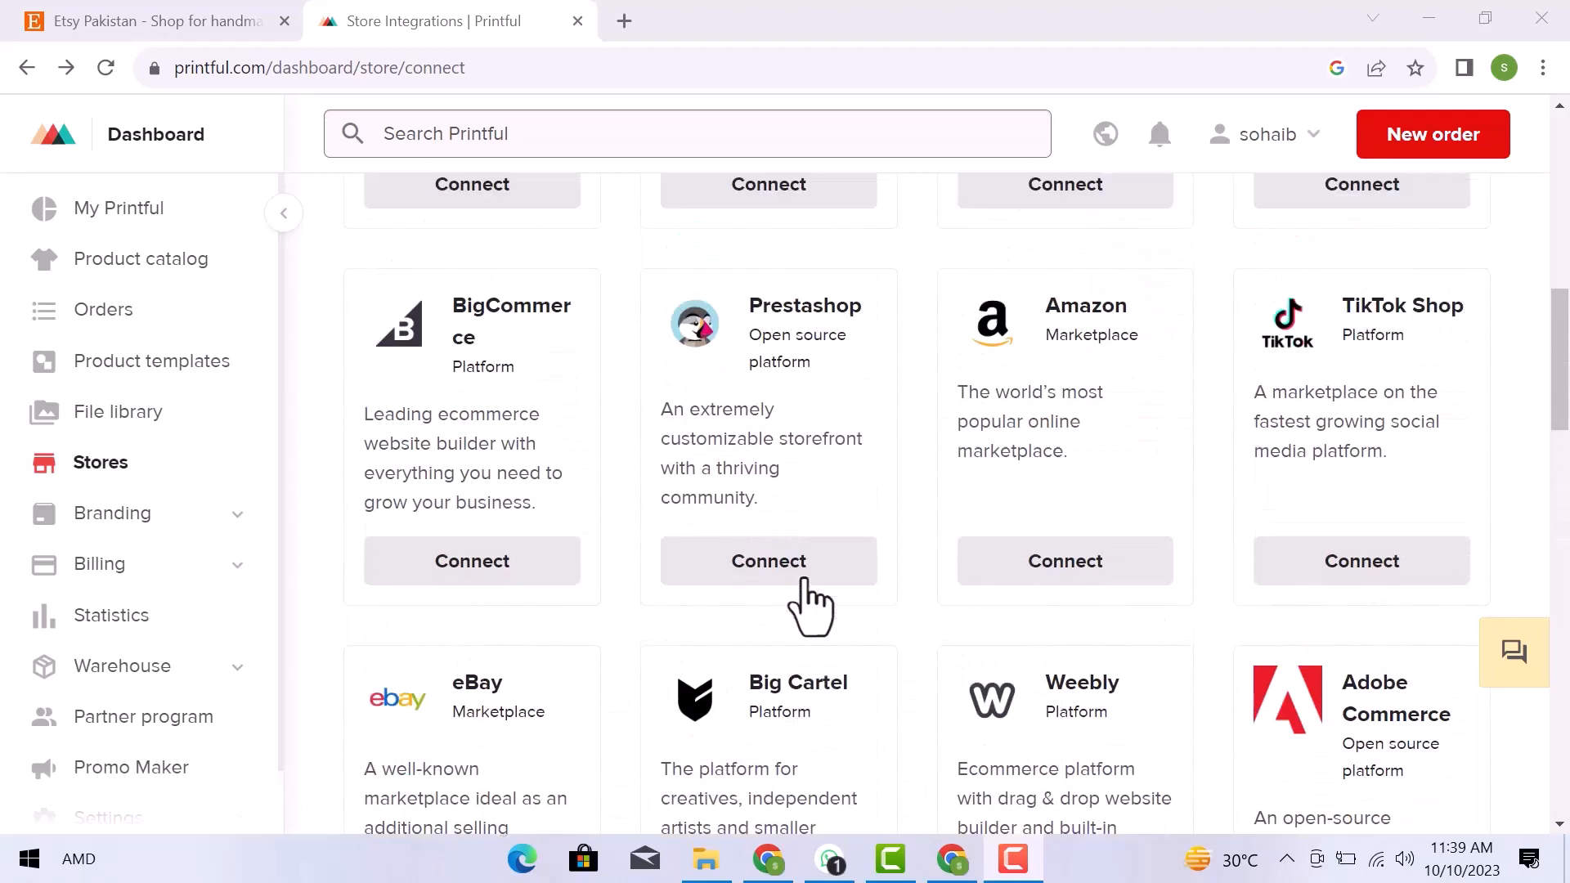
scroll(809, 605, "up", 10)
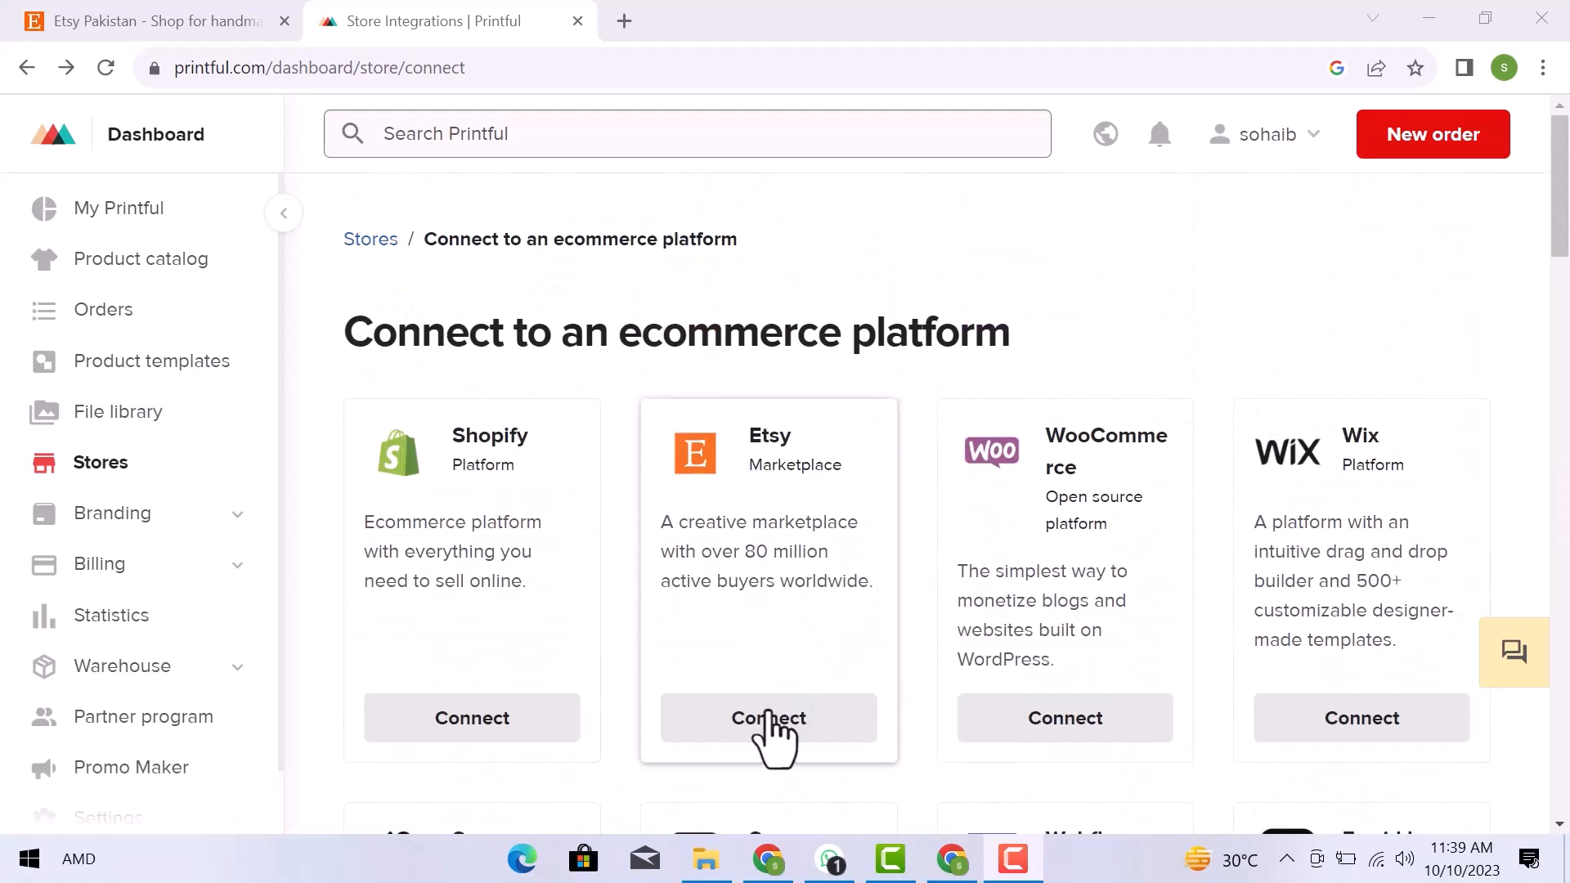
left_click(768, 720)
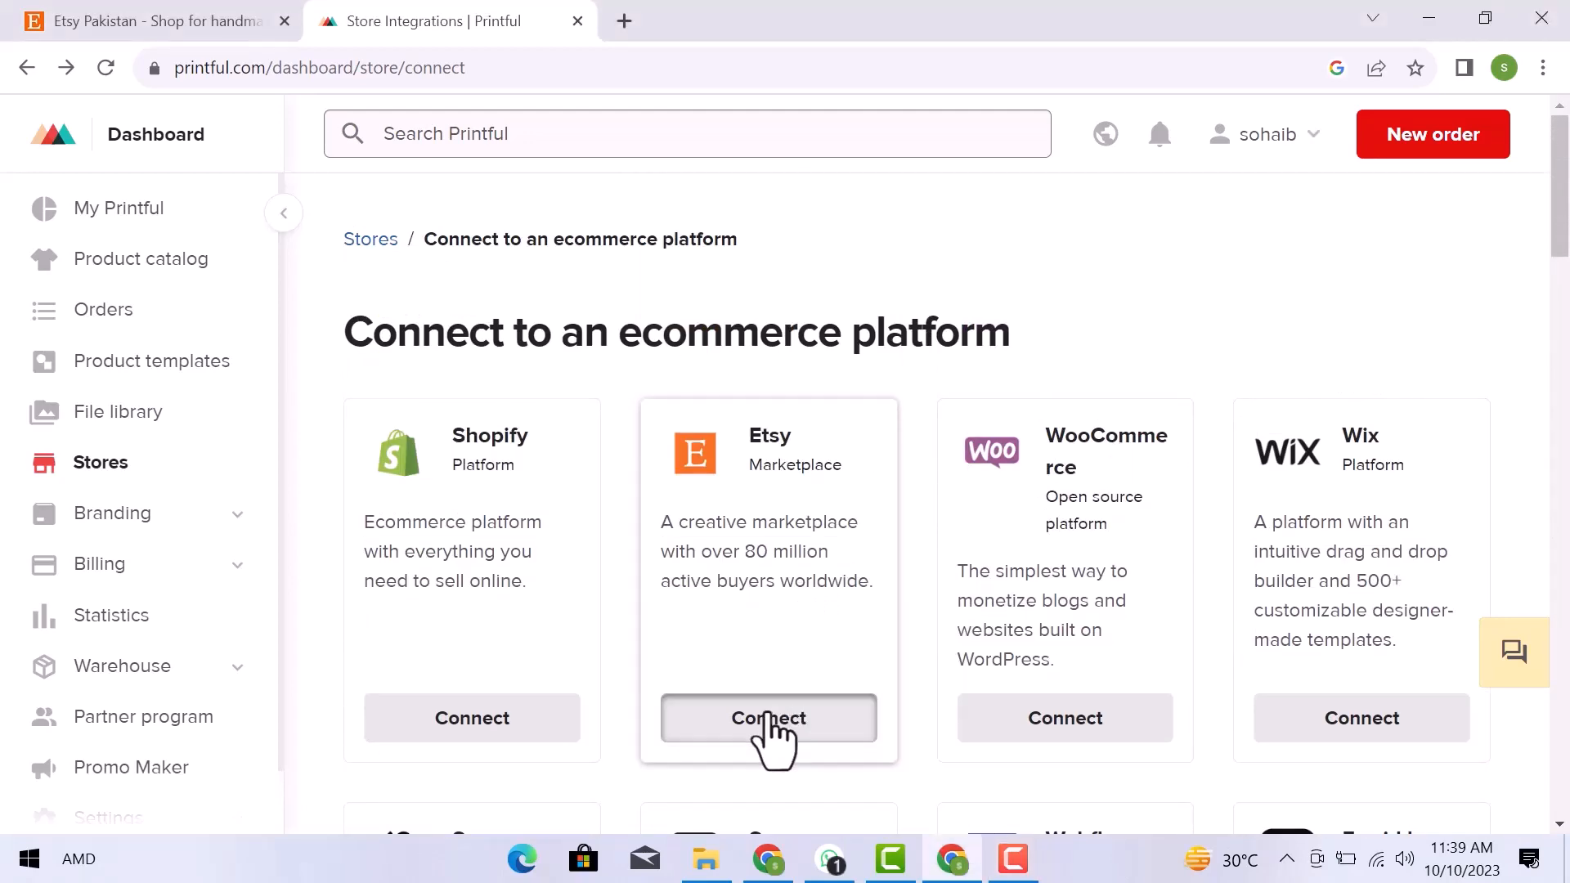
Connect Printful to the Etsy shop from Step 1 of the Etsy integration instructions
scroll(799, 690, "down", 10)
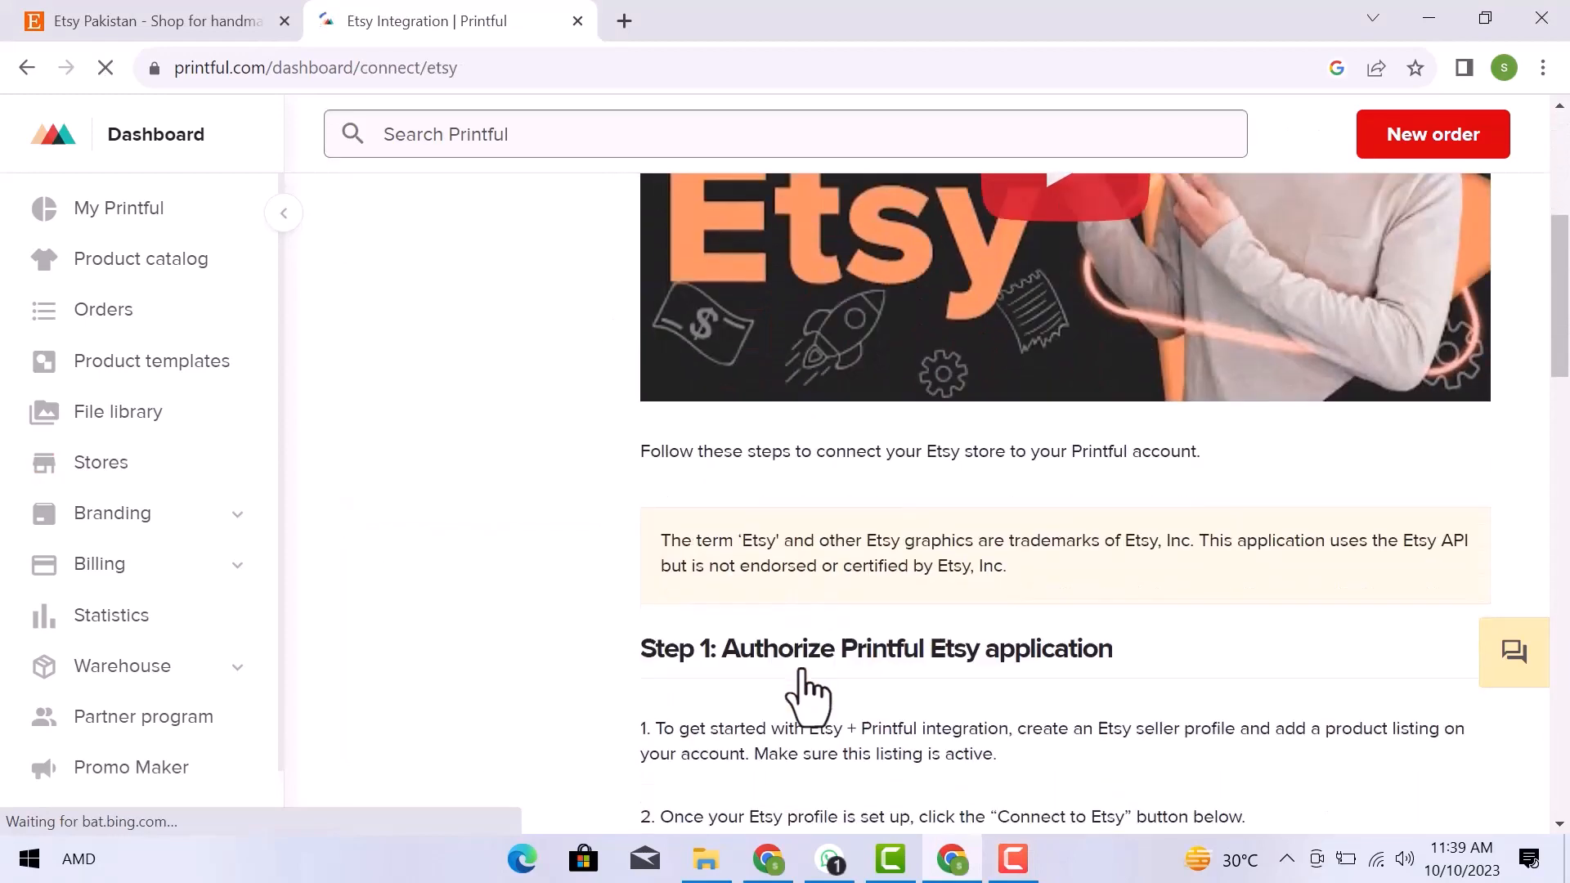
scroll(768, 585, "down", 10)
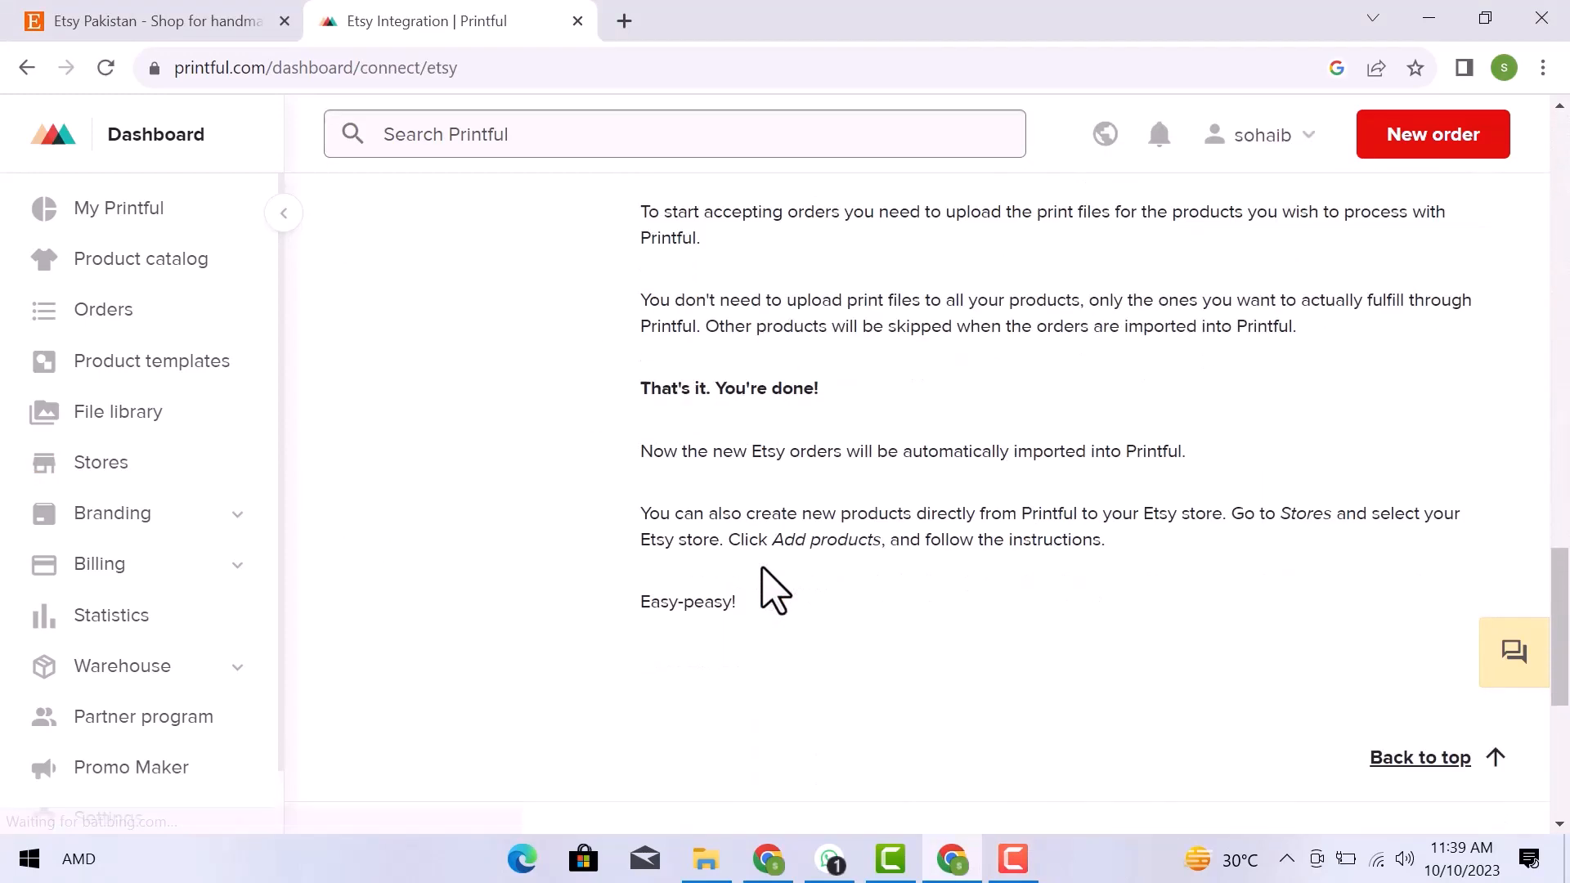
scroll(769, 585, "up", 3)
scroll(768, 584, "up", 12)
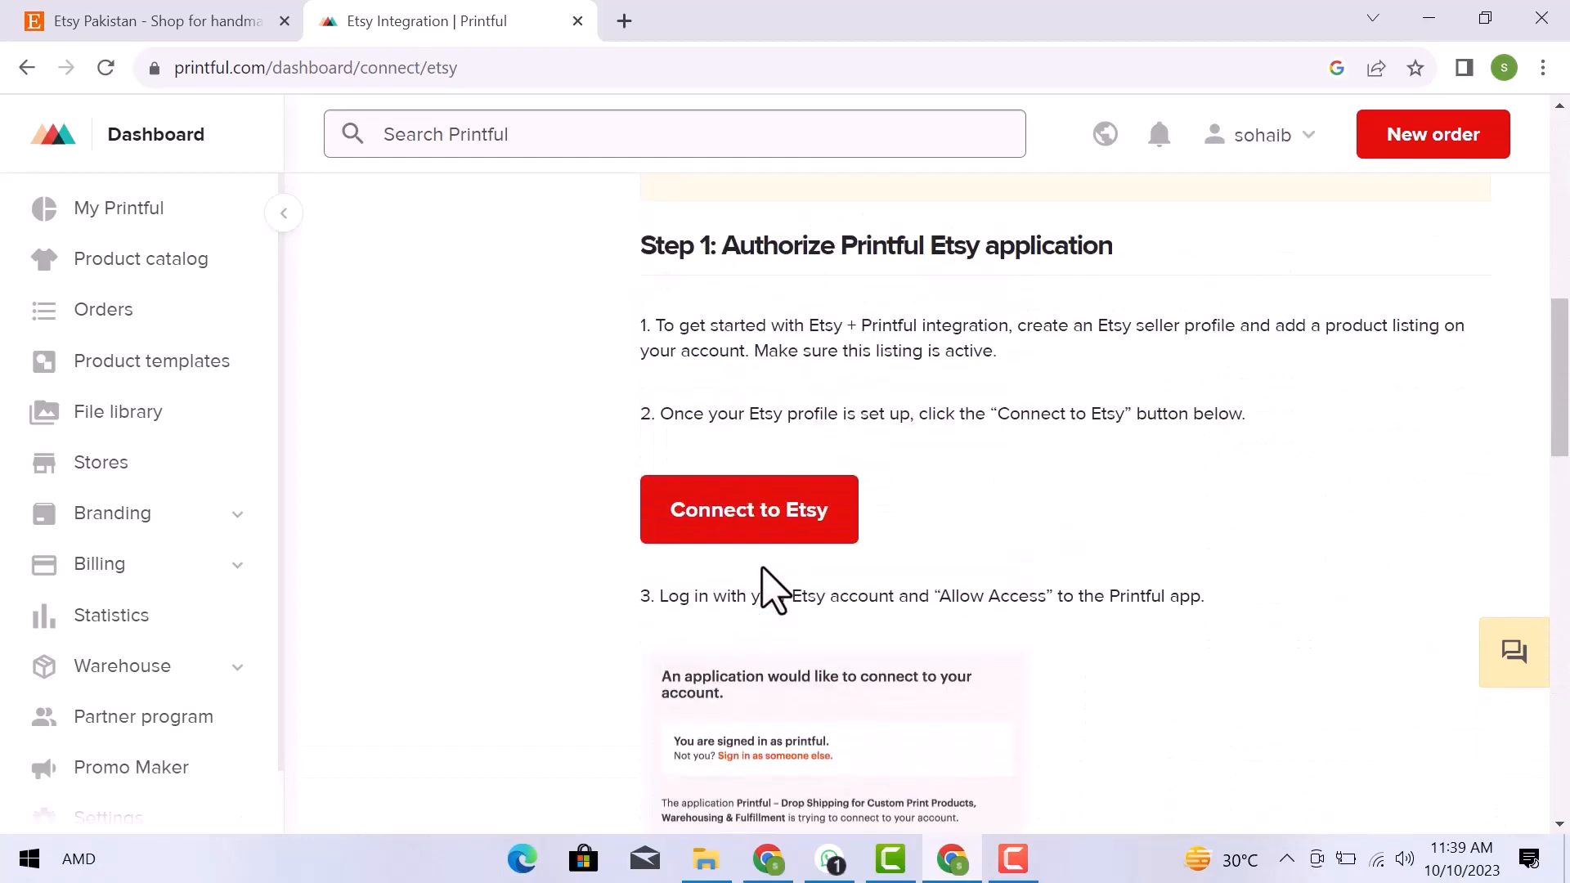
left_click(749, 522)
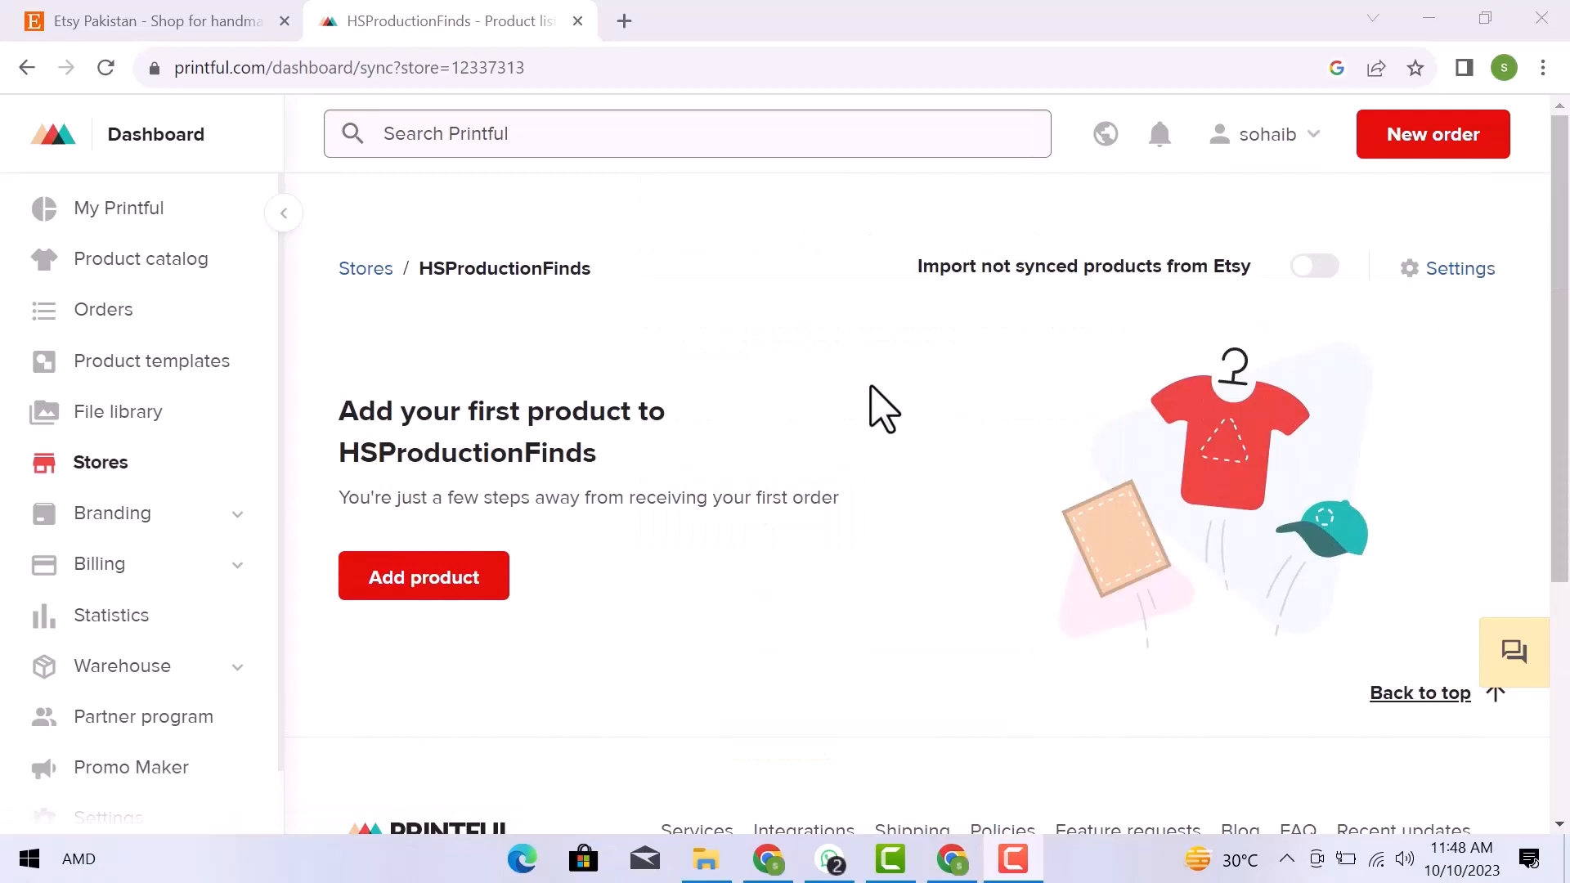
left_click(491, 599)
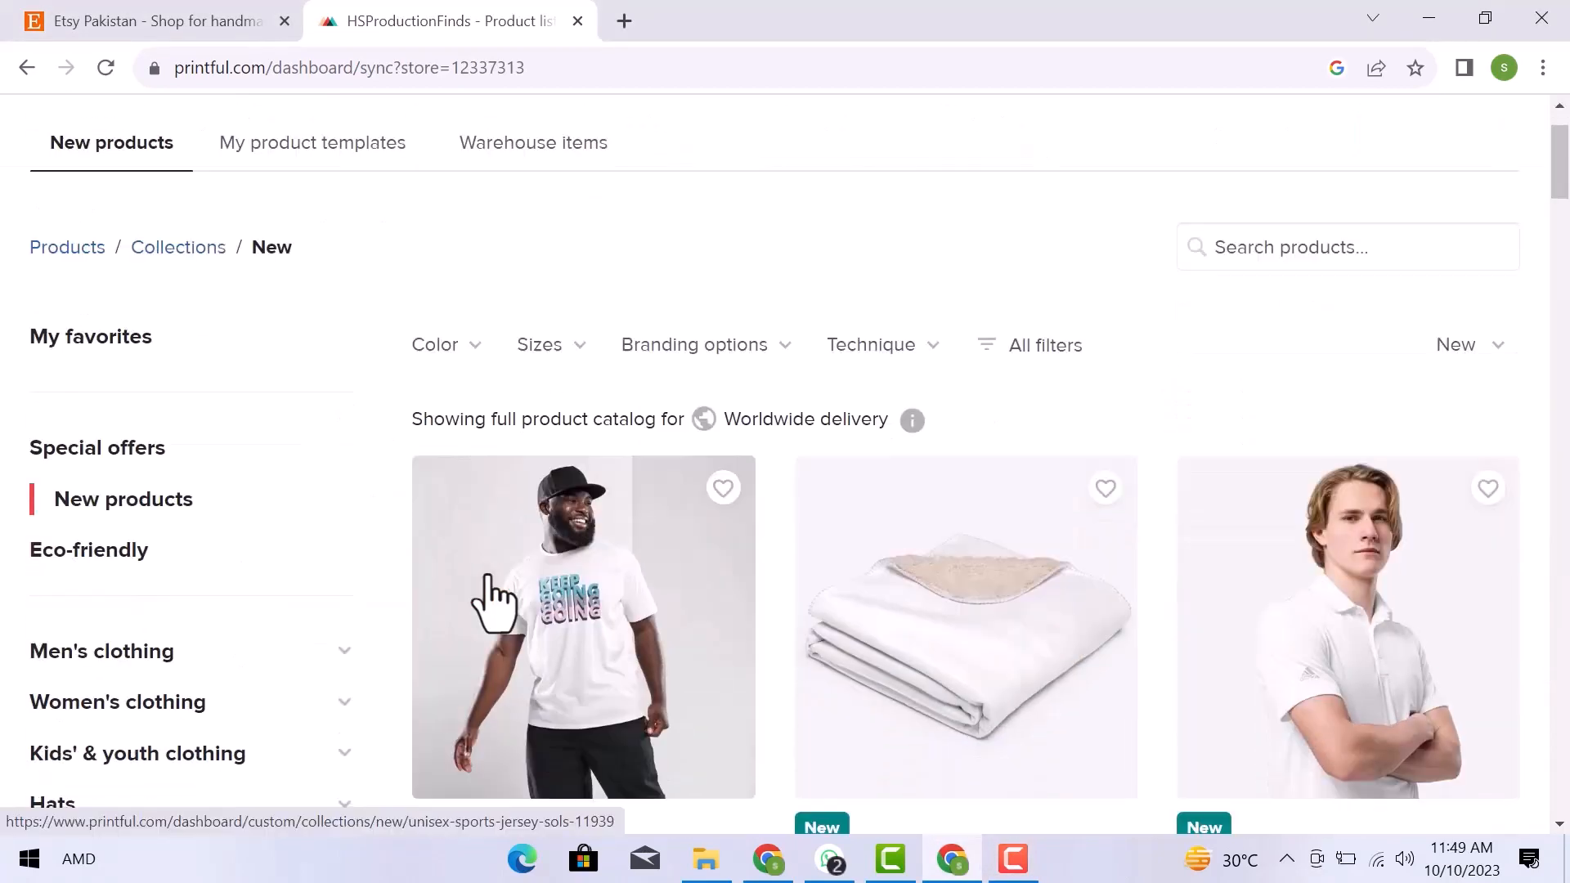
scroll(491, 601, "down", 6)
scroll(499, 597, "down", 9)
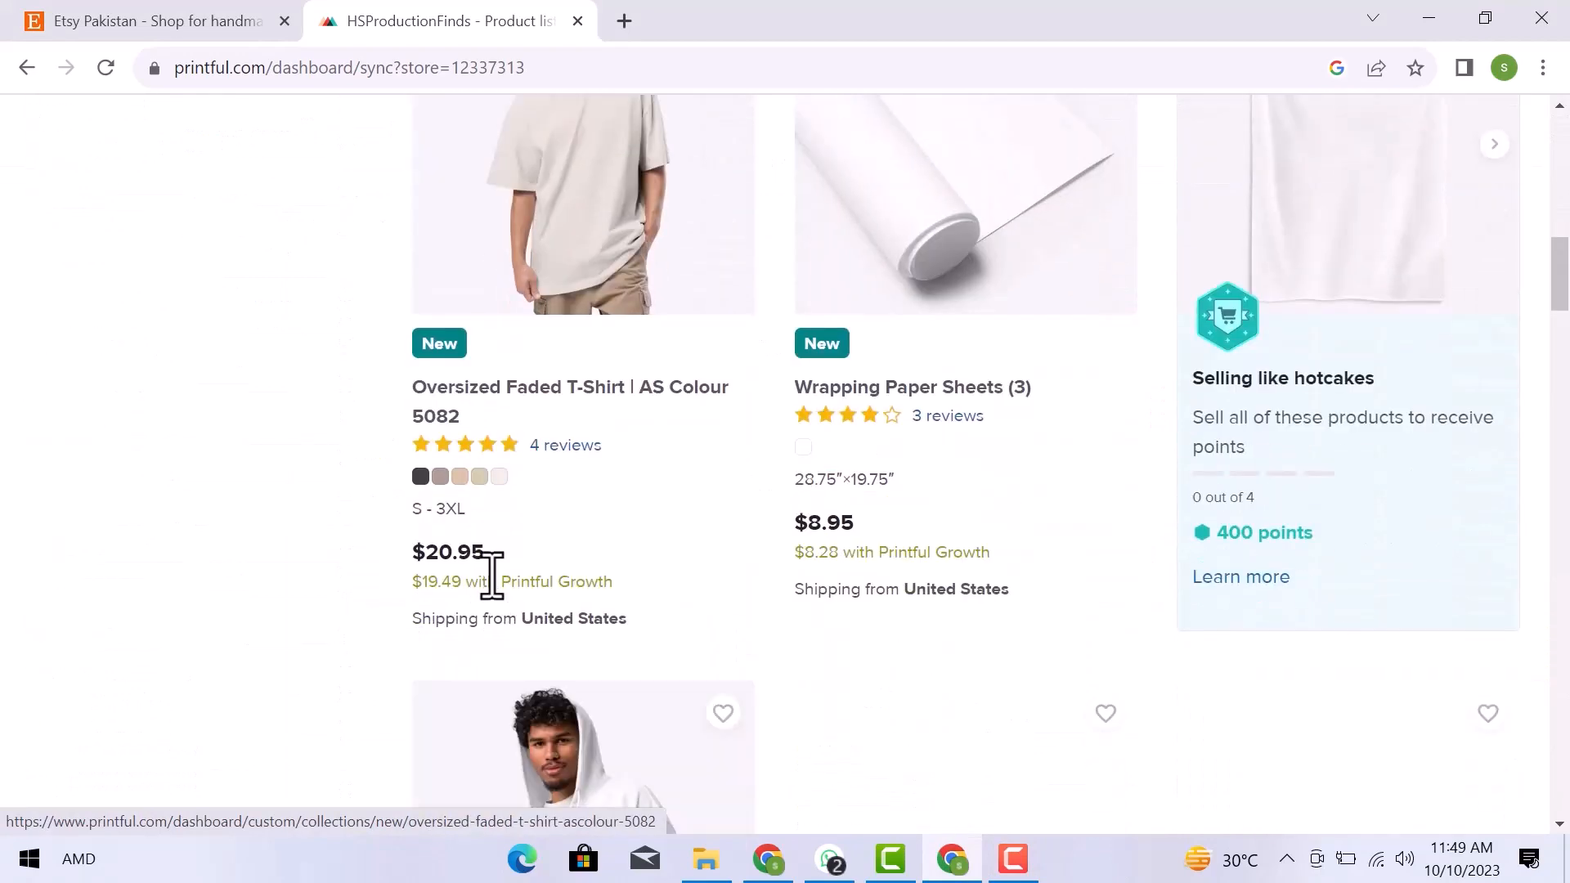
scroll(494, 589, "up", 15)
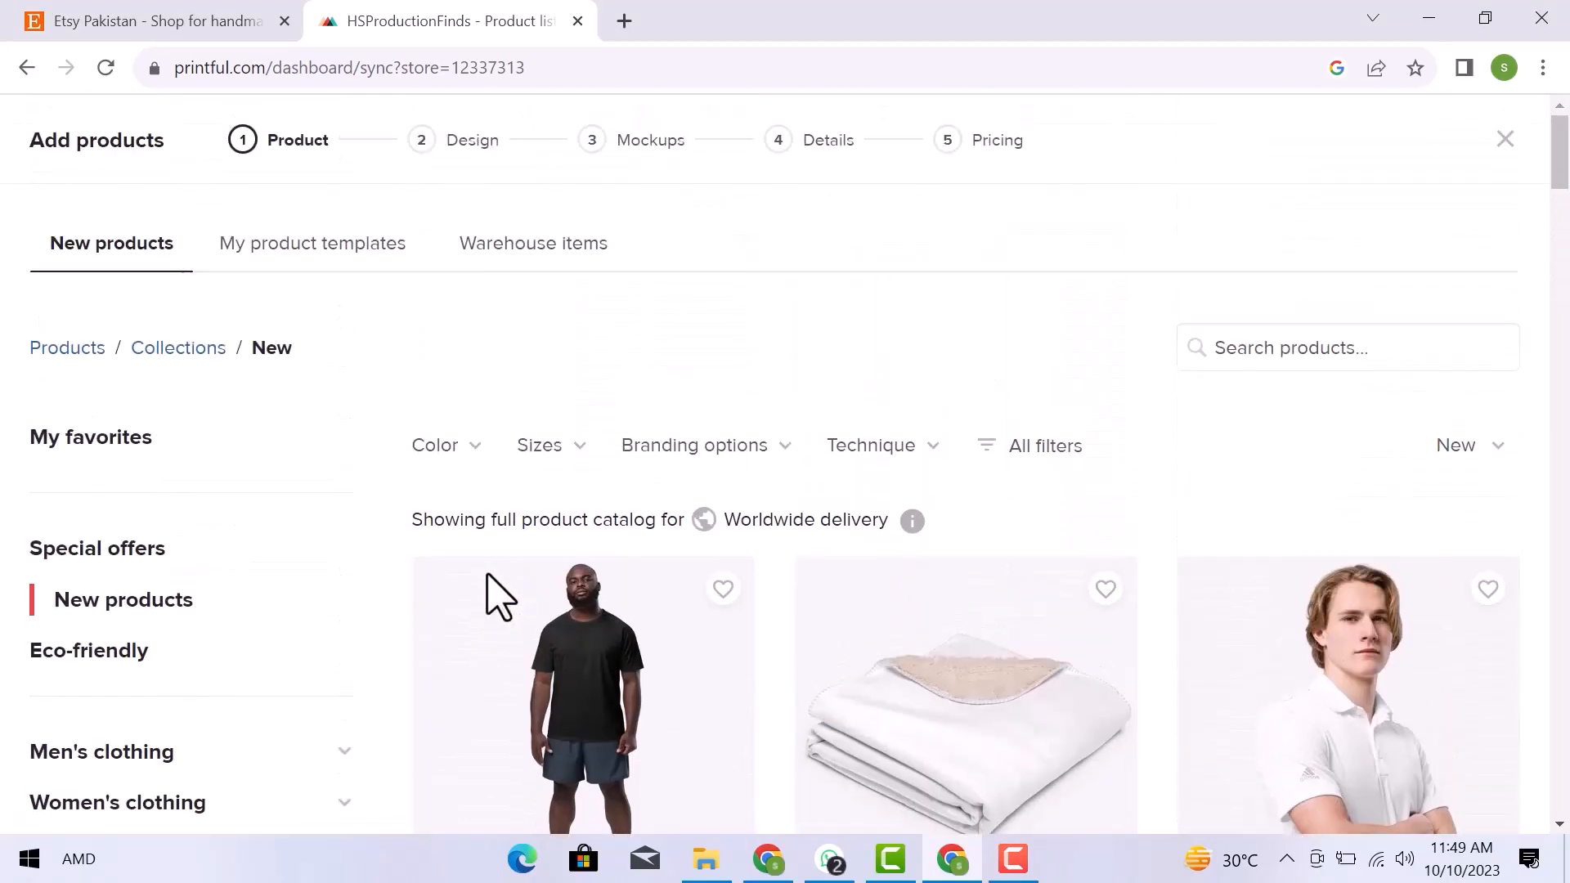
left_click(1507, 144)
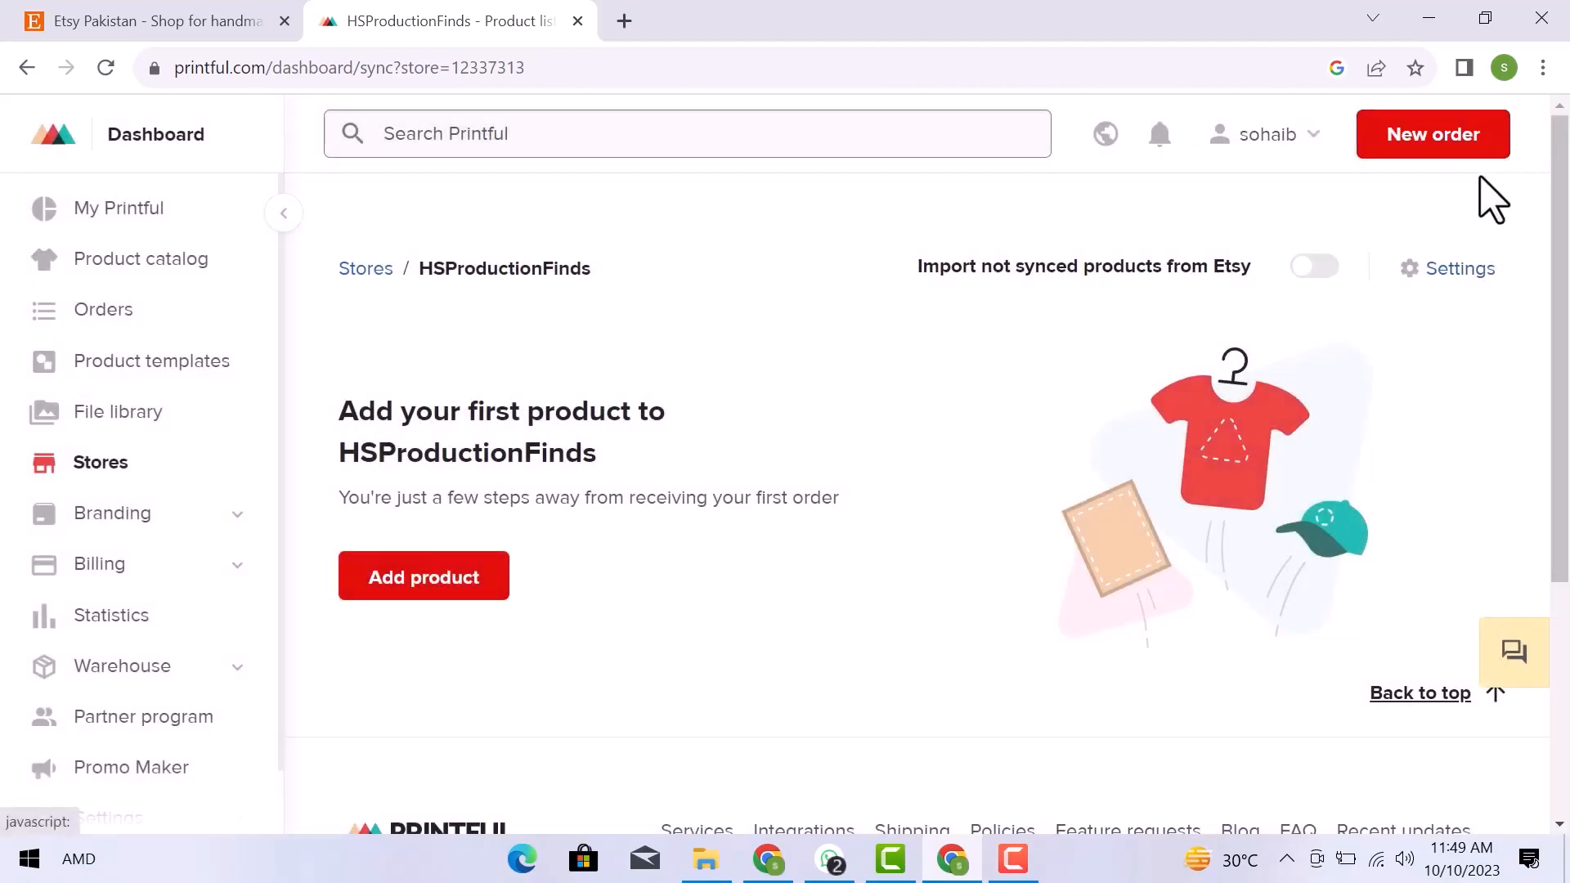
Start a new basic order for the HSProductionFinds Etsy store
left_click(1423, 152)
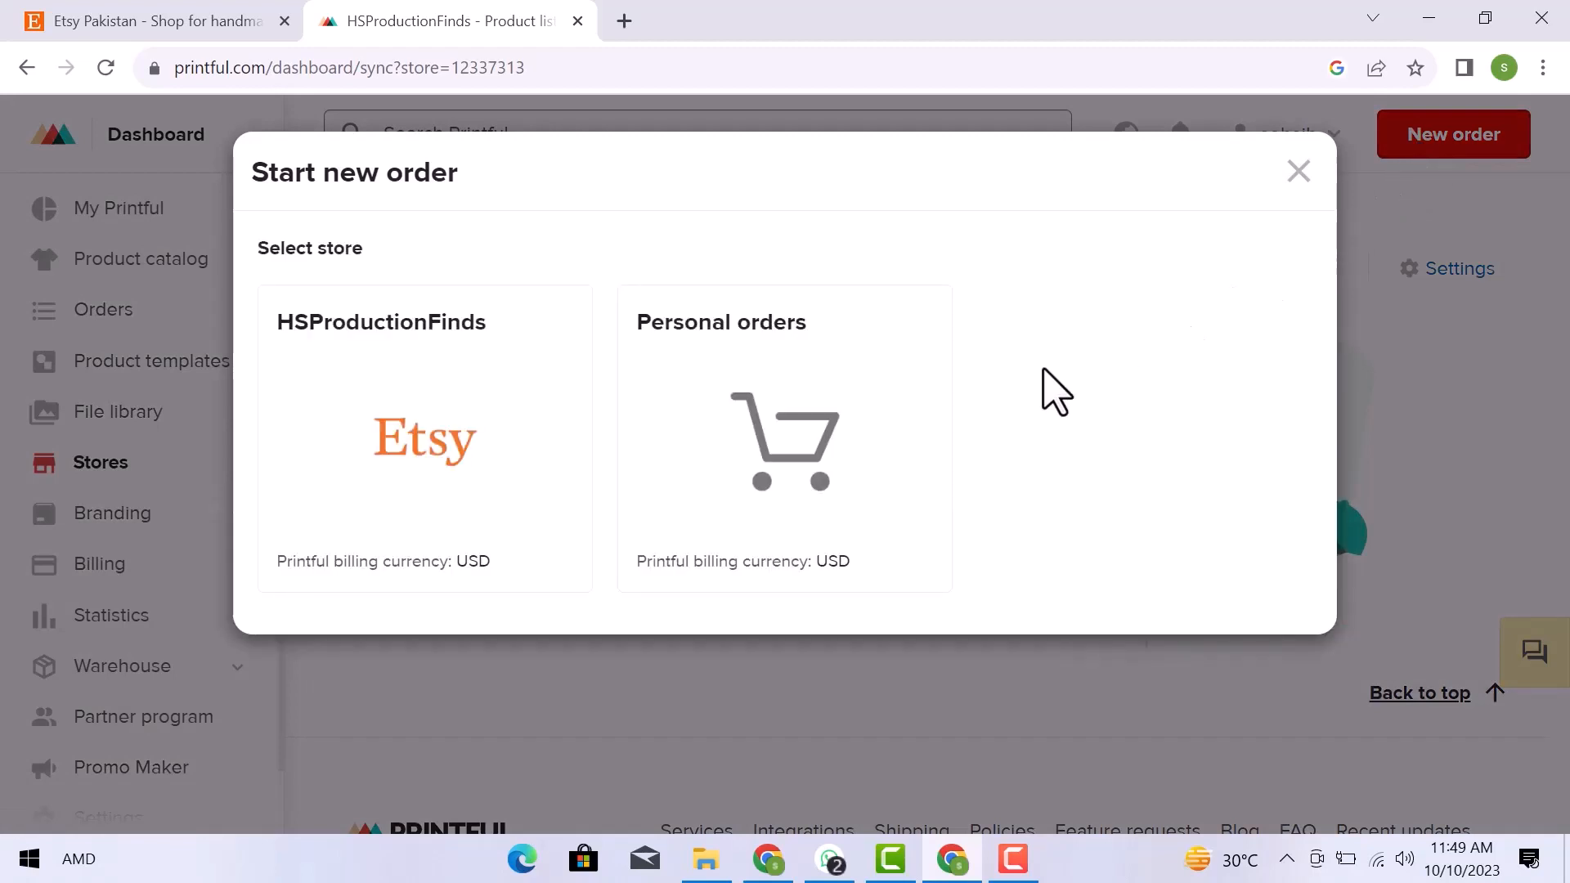
left_click(522, 520)
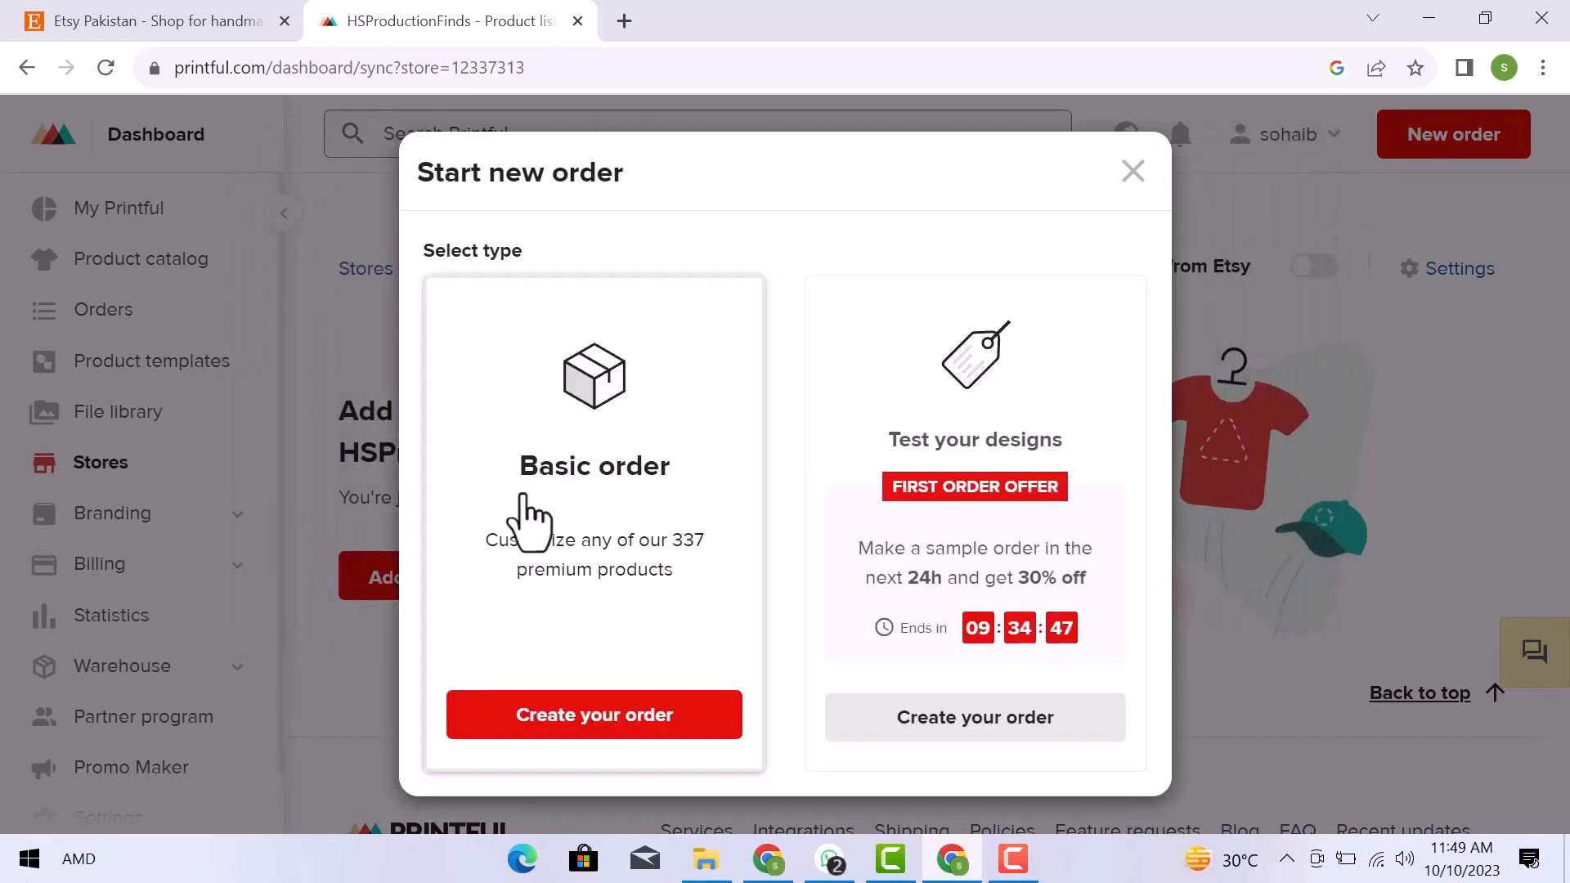
left_click(527, 726)
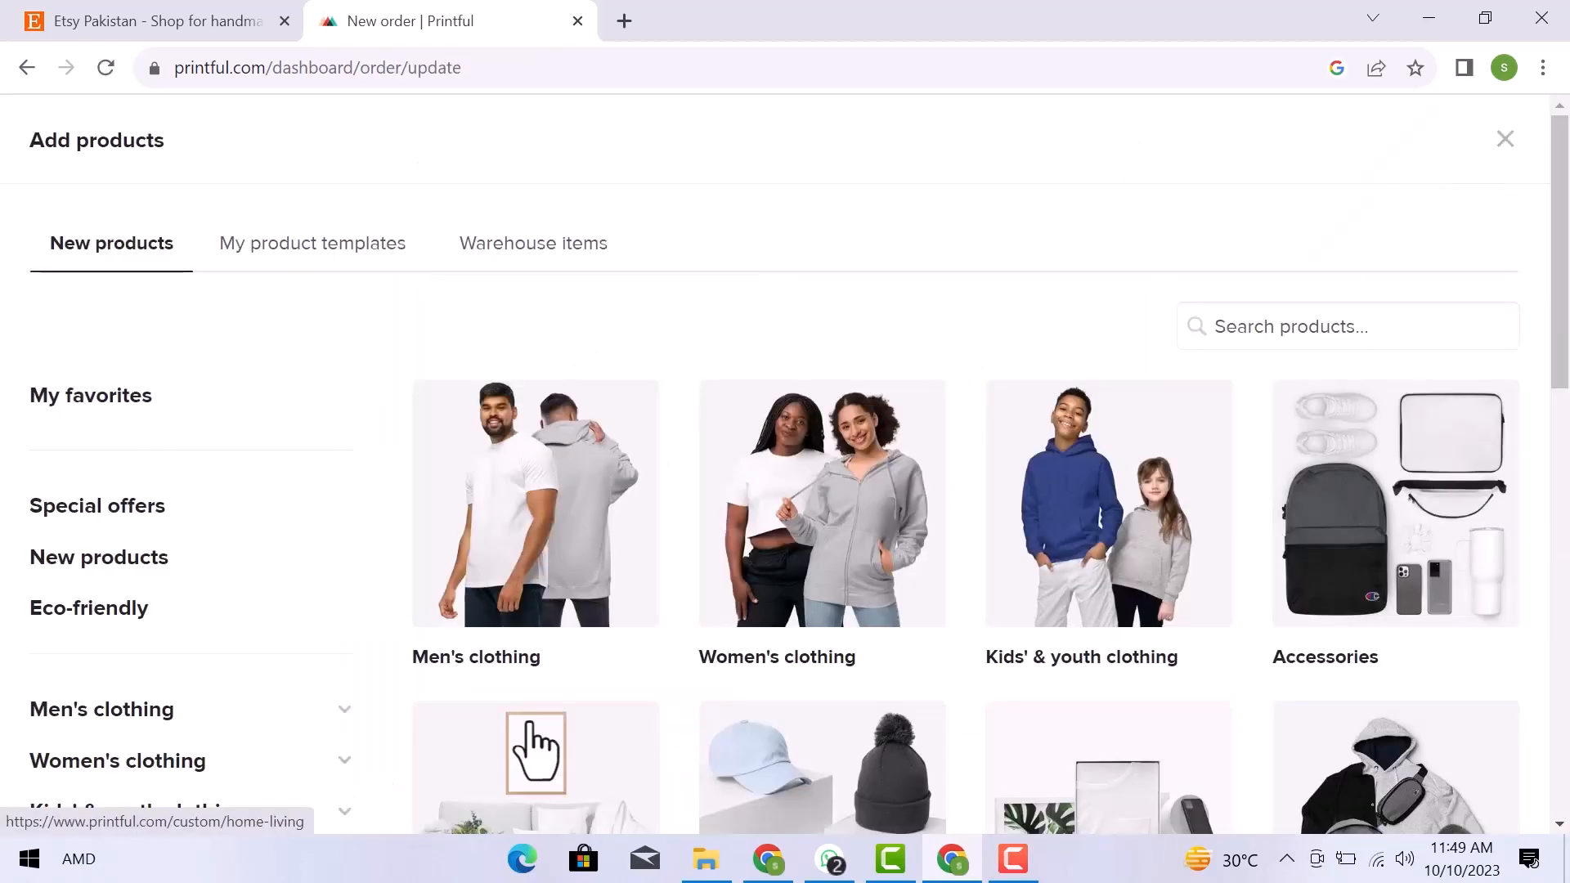
Choose the Unisex Eco Raglan Hoodie | SOL'S 03568 from all men's clothing as the order's product
left_click(539, 564)
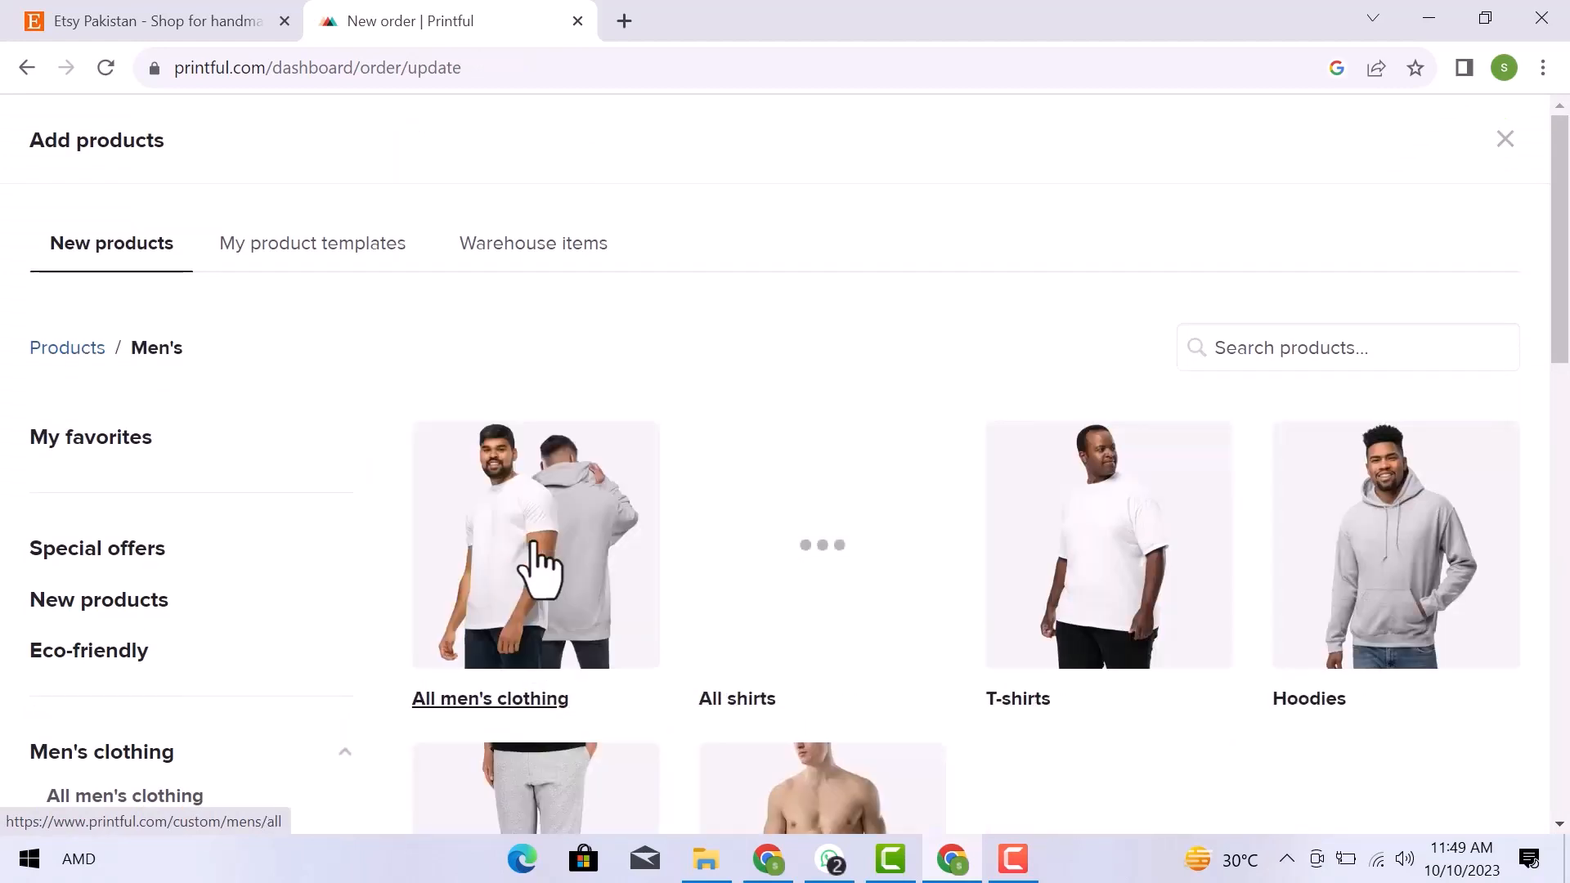
left_click(540, 564)
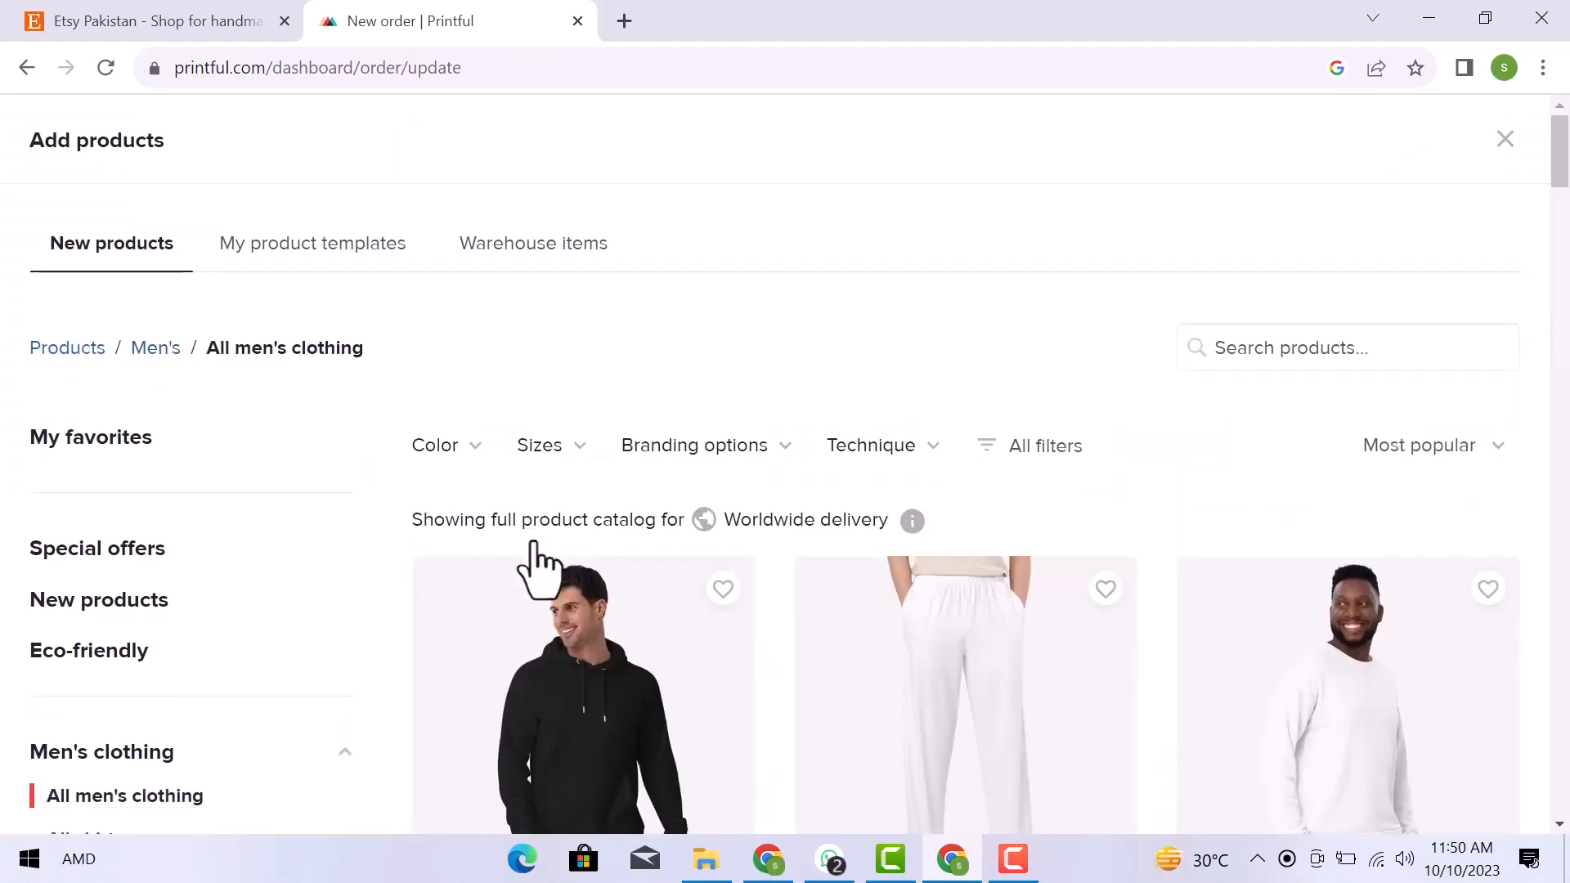
scroll(539, 564, "down", 5)
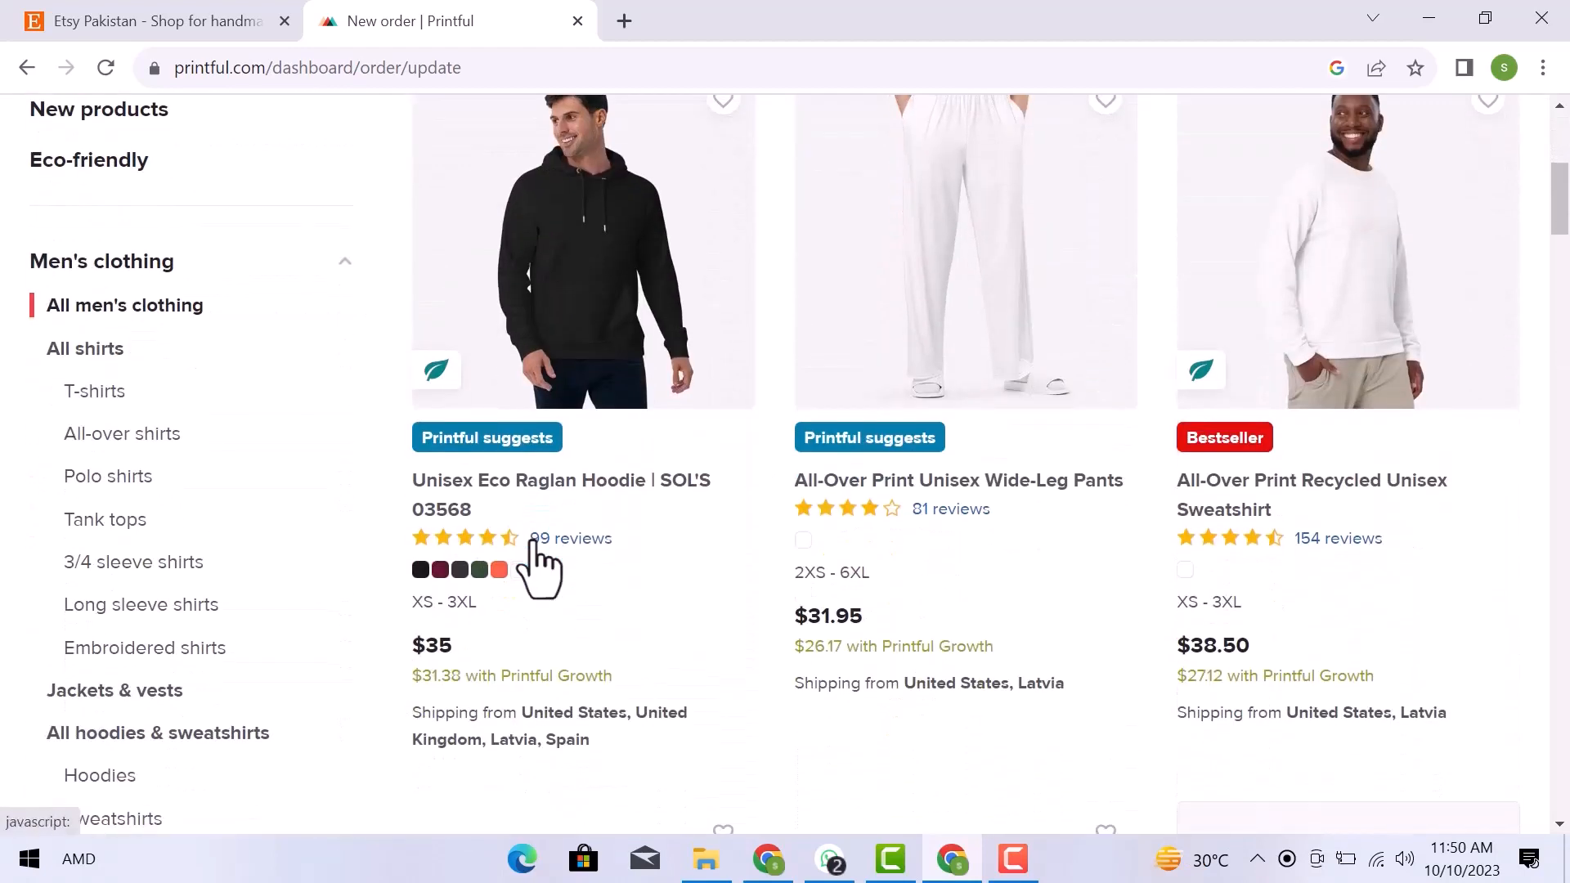
left_click(571, 323)
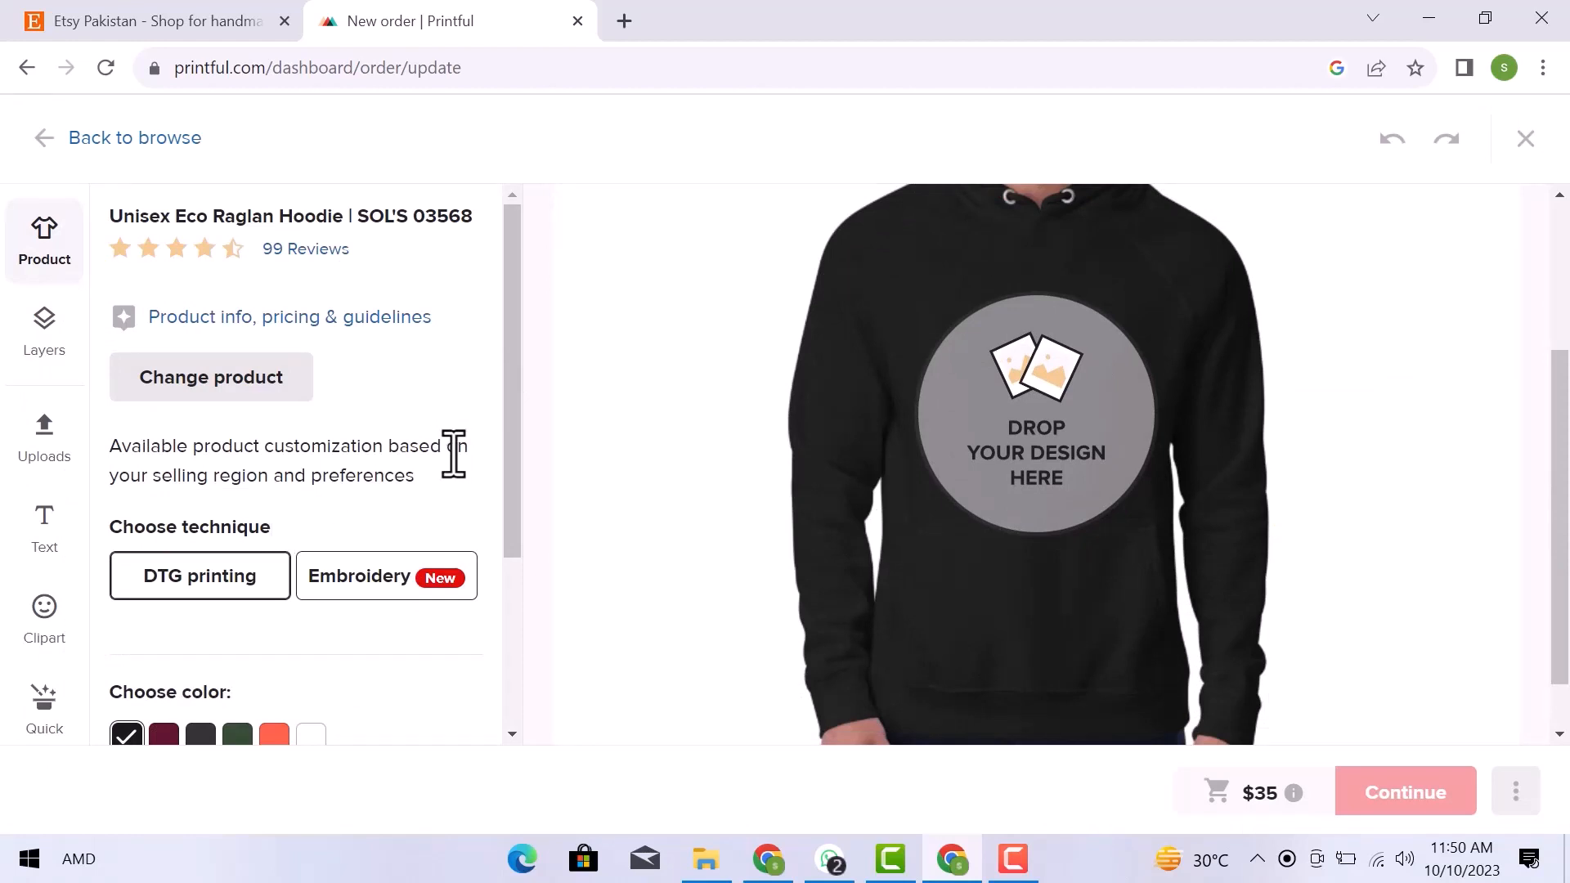
scroll(410, 456, "down", 2)
scroll(406, 478, "up", 2)
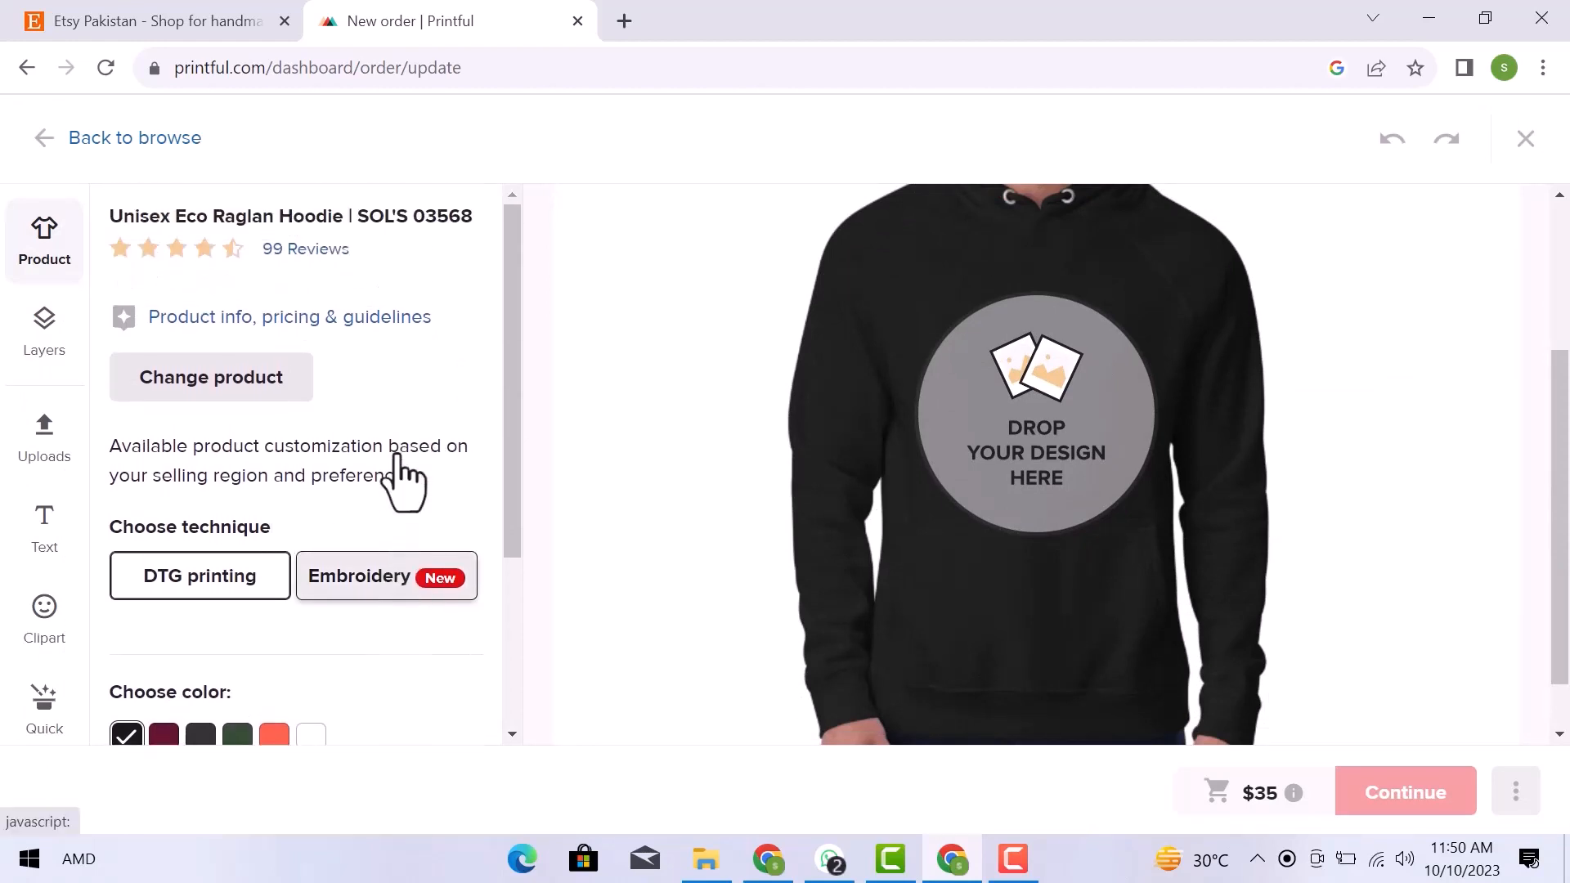
left_click(247, 396)
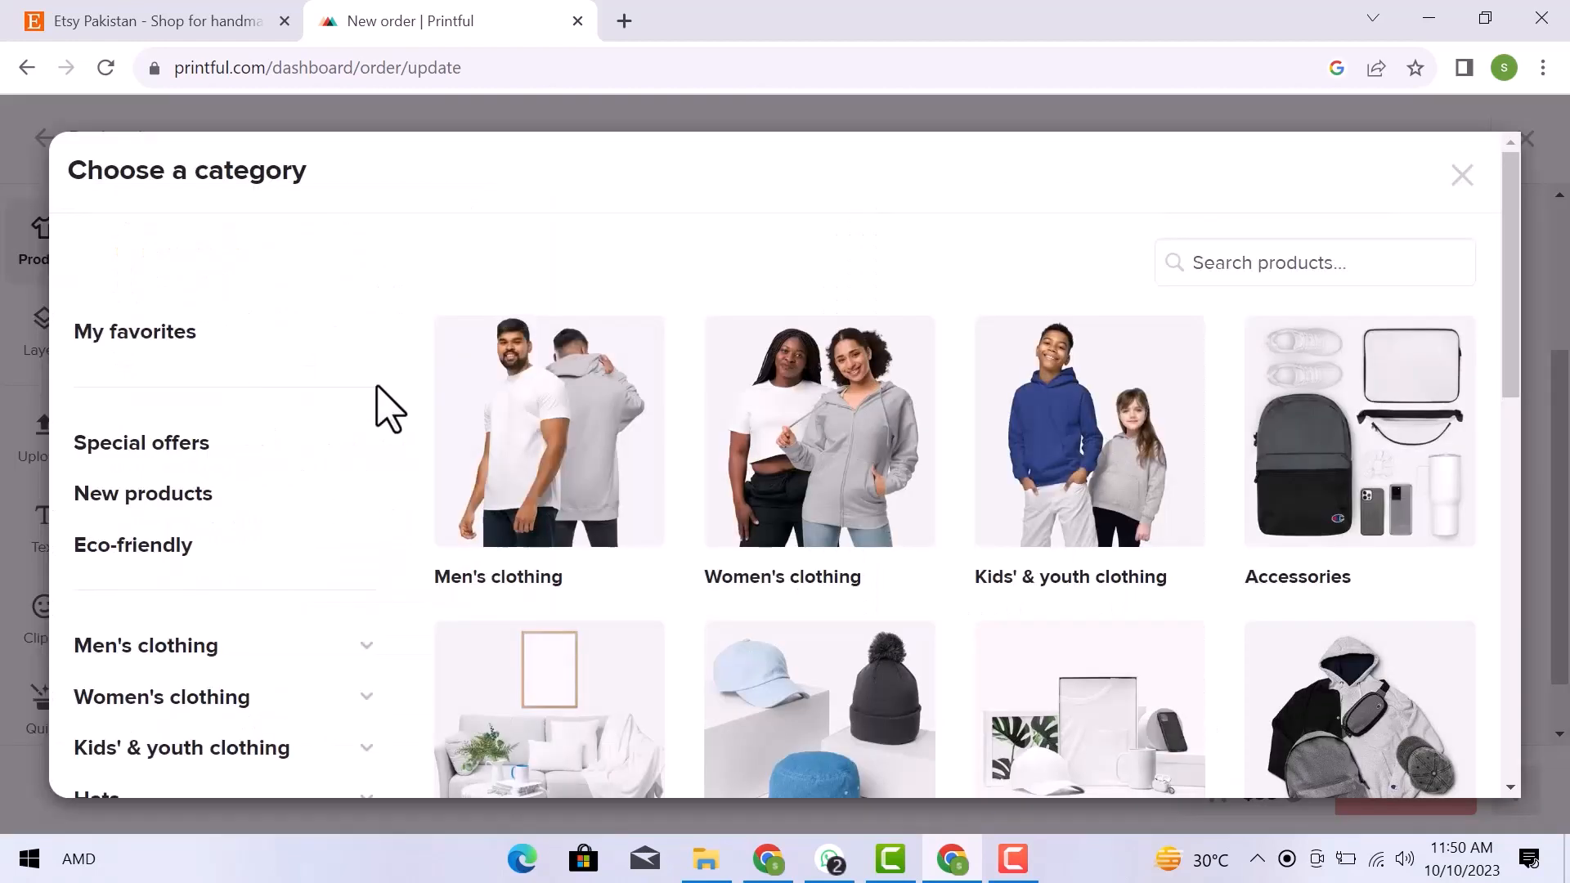
left_click(1462, 175)
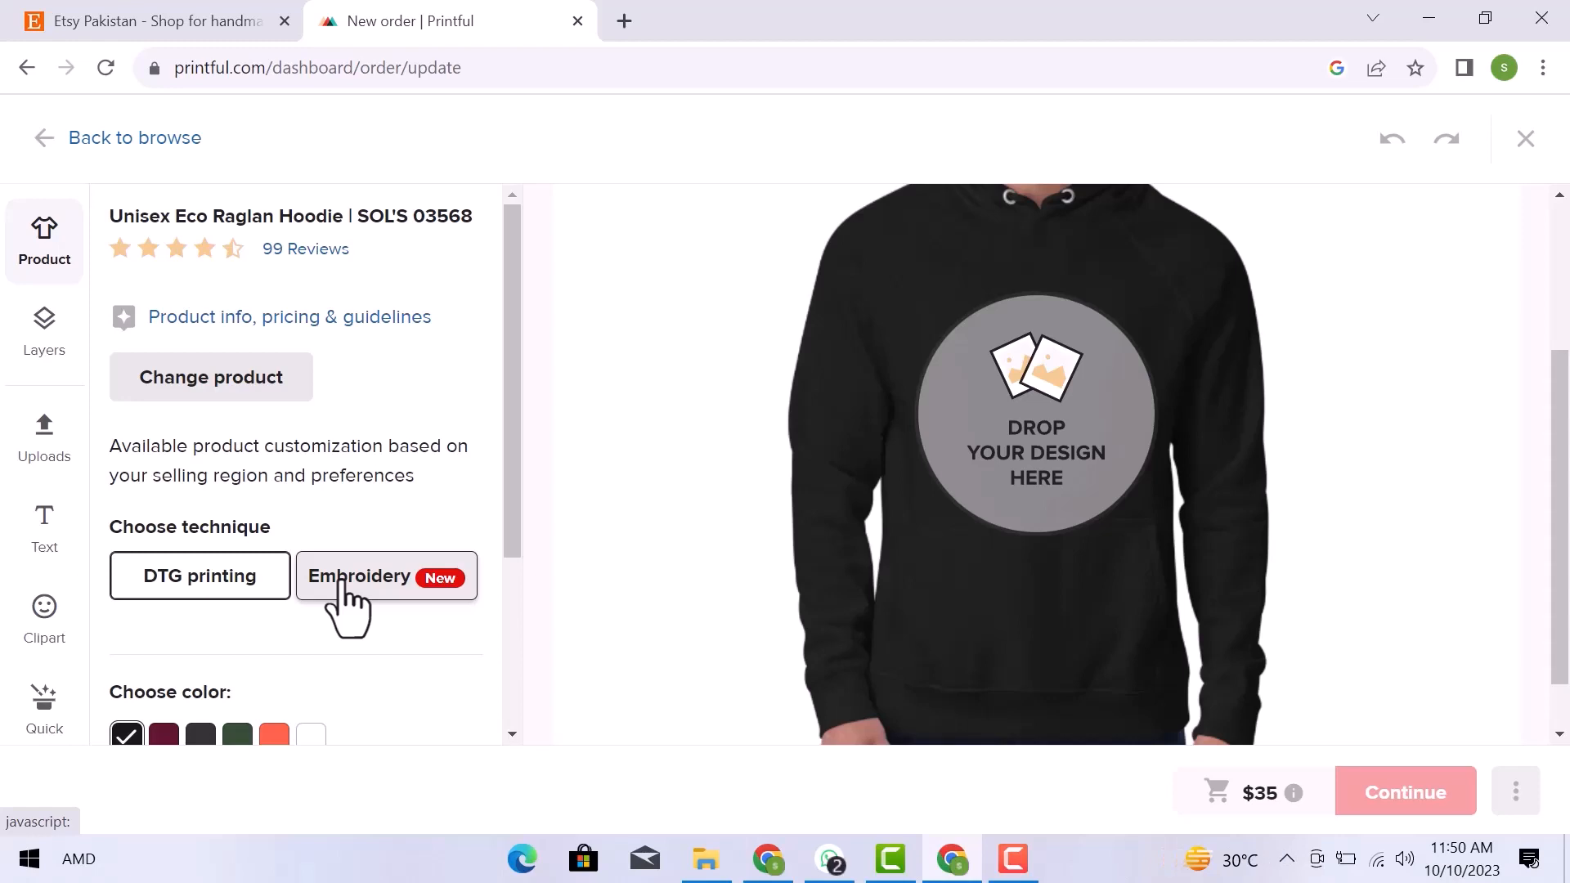
Set the hoodie's color to Charcoal Melange, keeping DTG printing as the technique
scroll(342, 579, "down", 3)
left_click(163, 492)
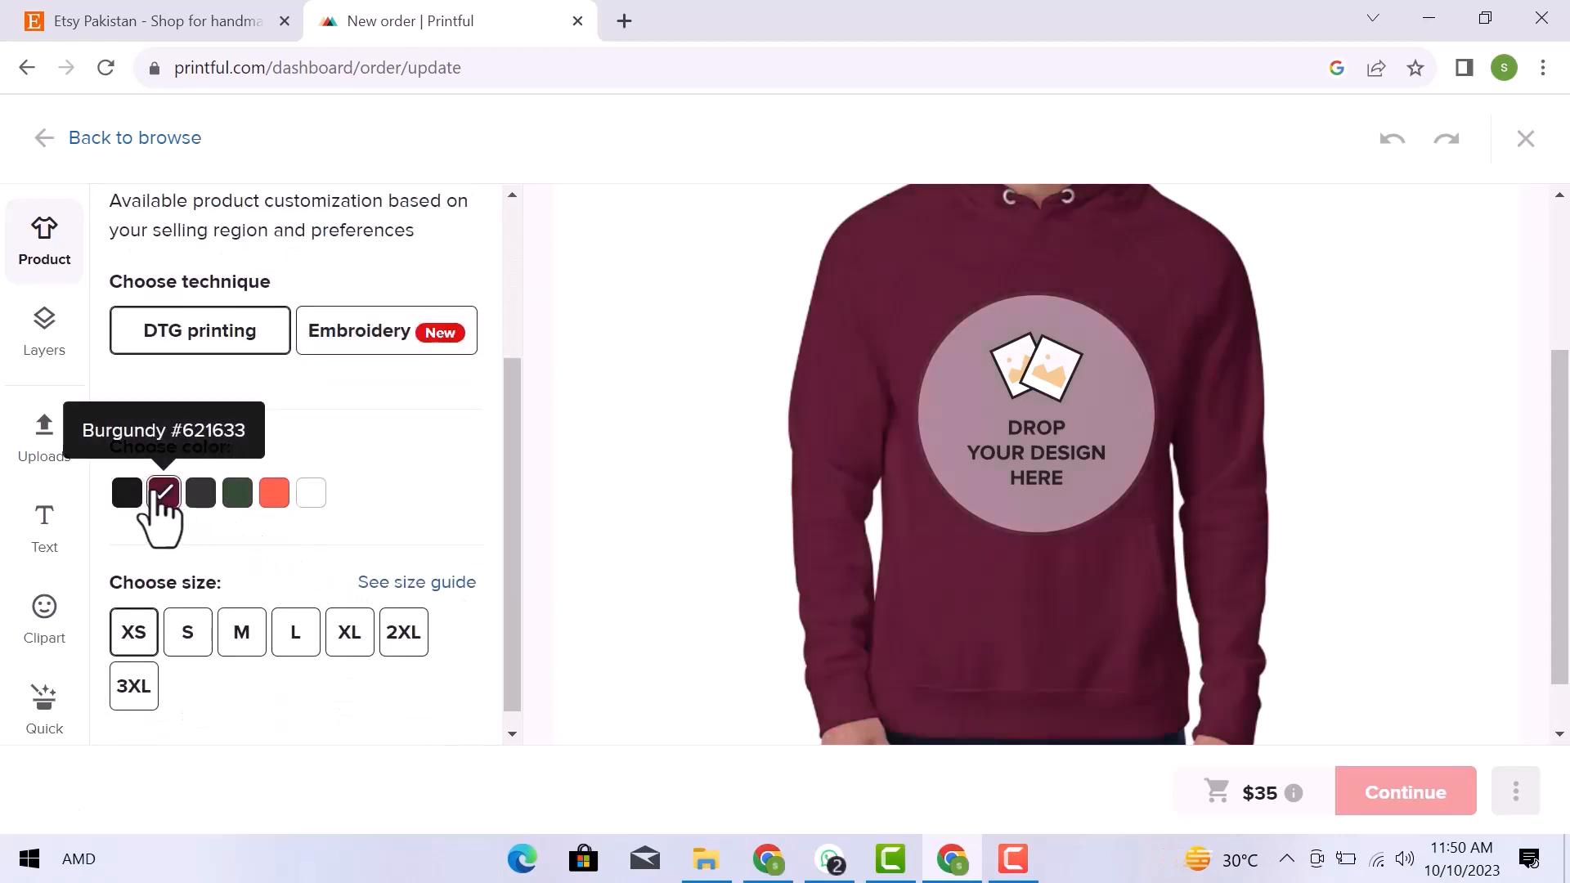
left_click(200, 495)
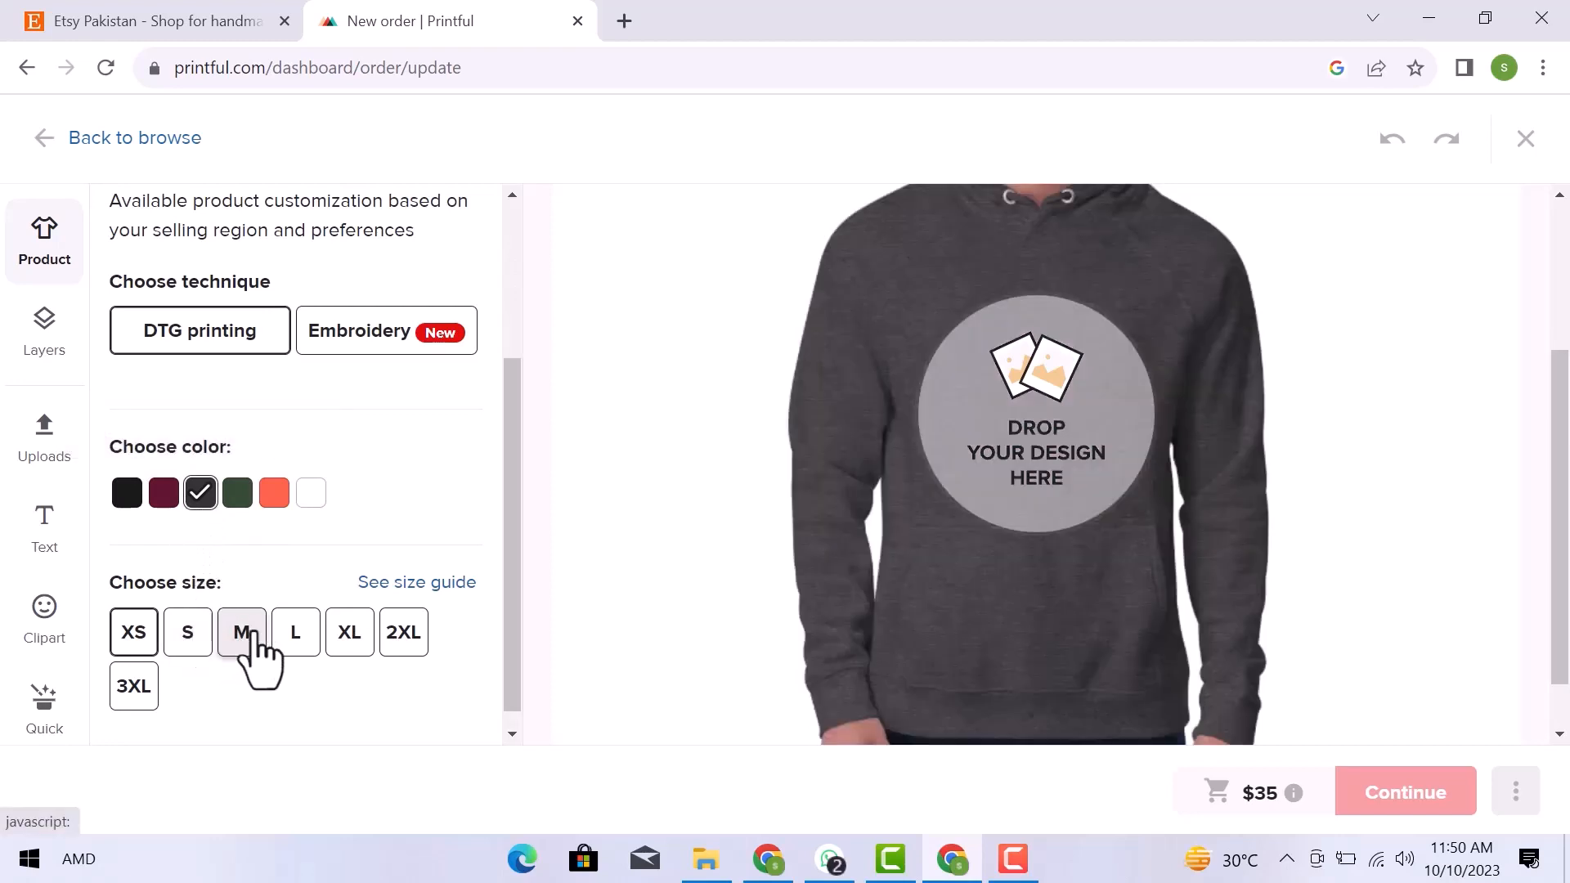
Check the design layers, then accept the file library's upload conditions and close the library without uploading a file
left_click(51, 357)
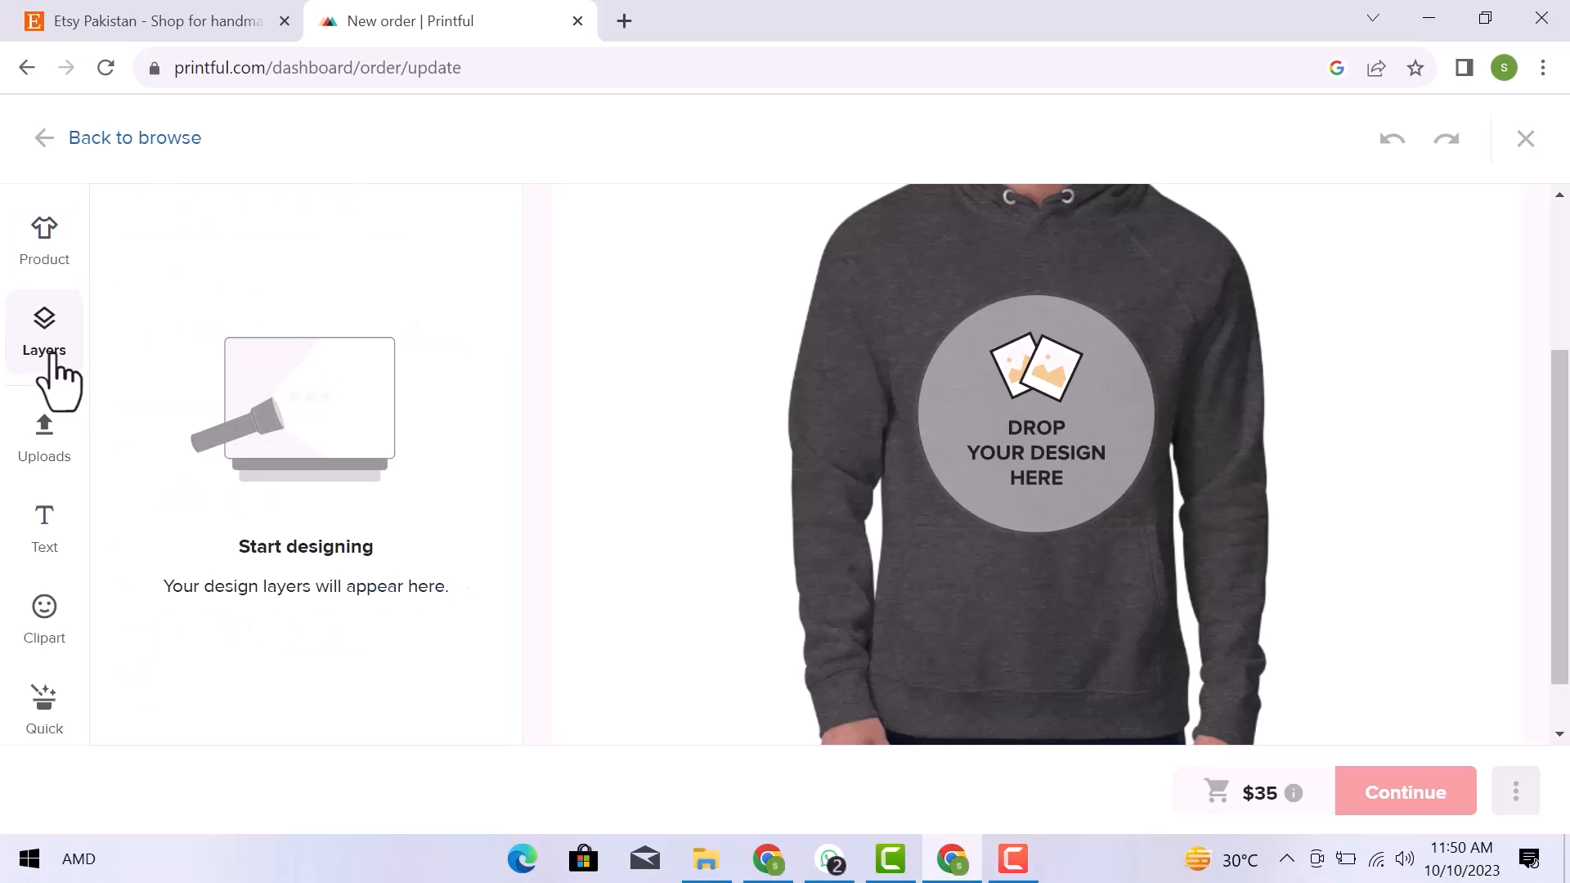
left_click(59, 442)
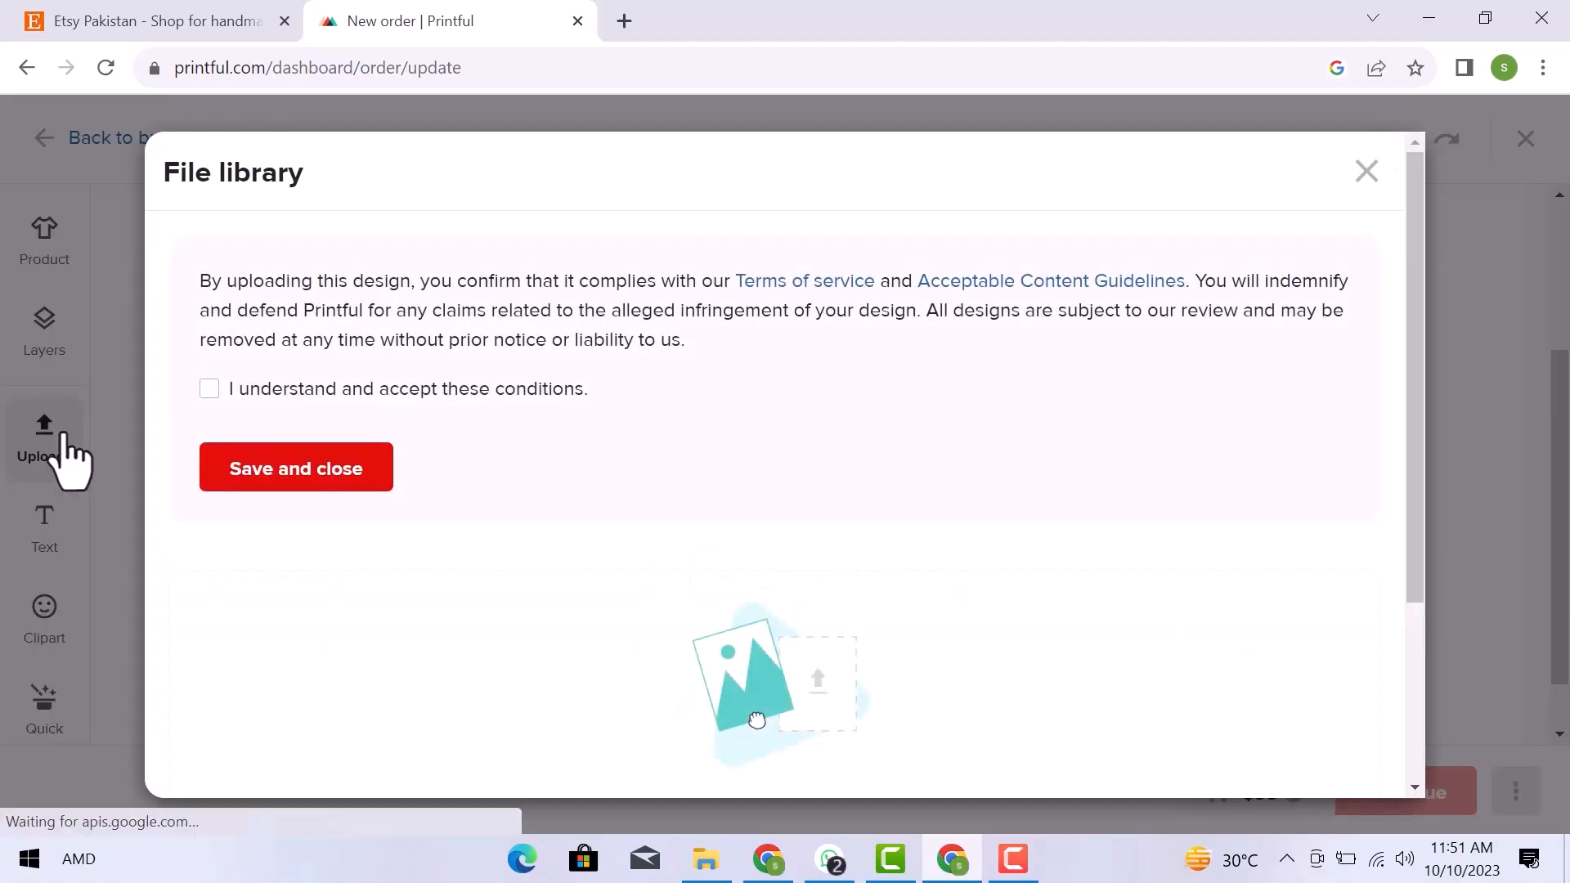
left_click(215, 389)
left_click(244, 470)
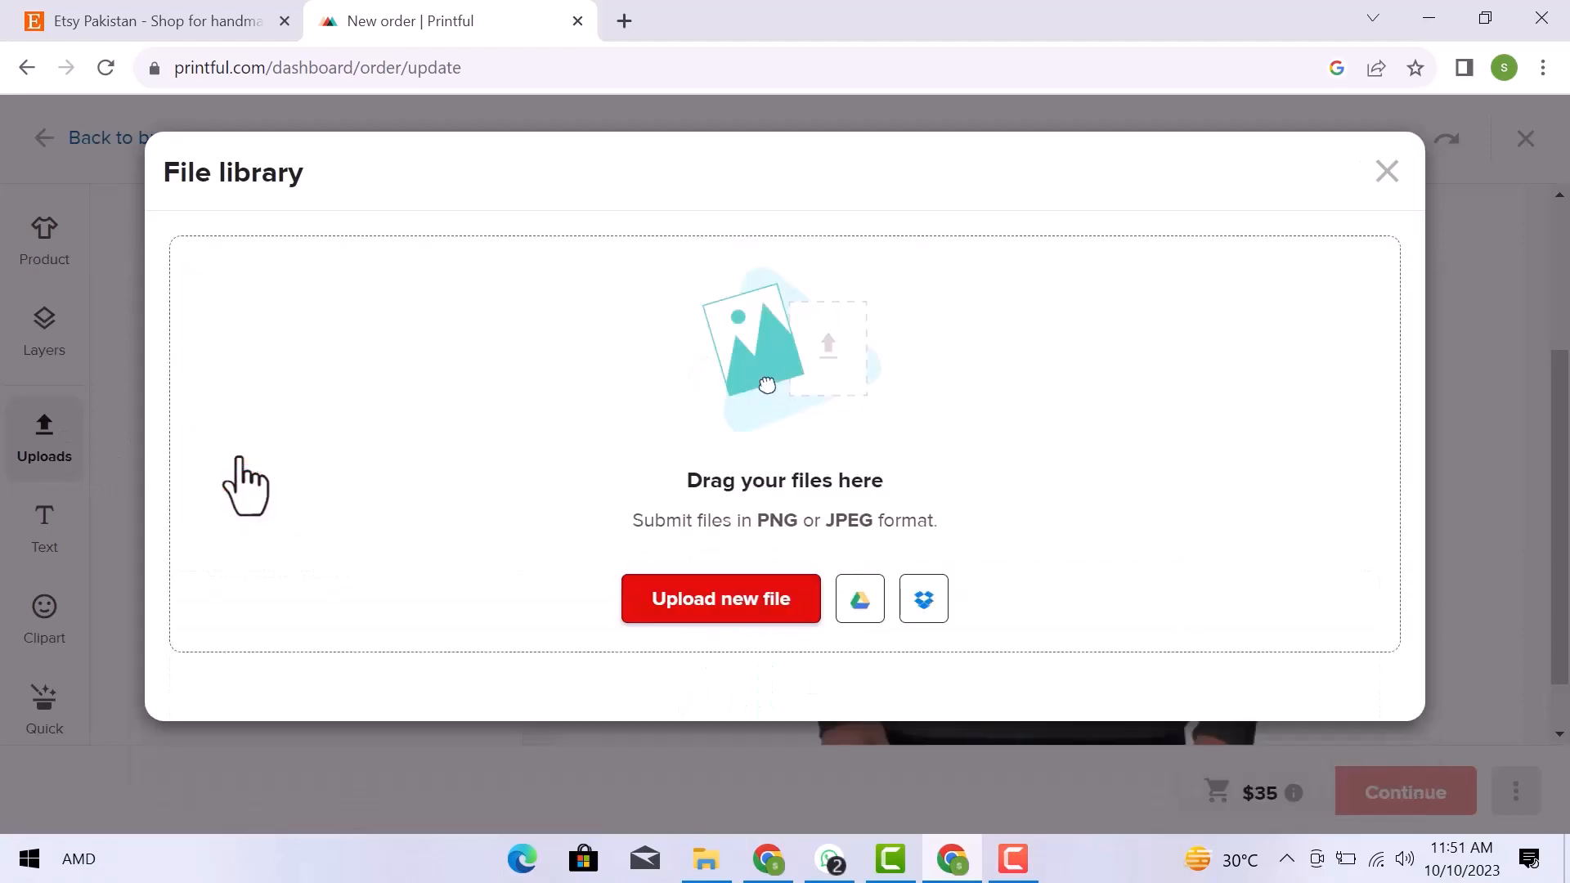
left_click(1384, 173)
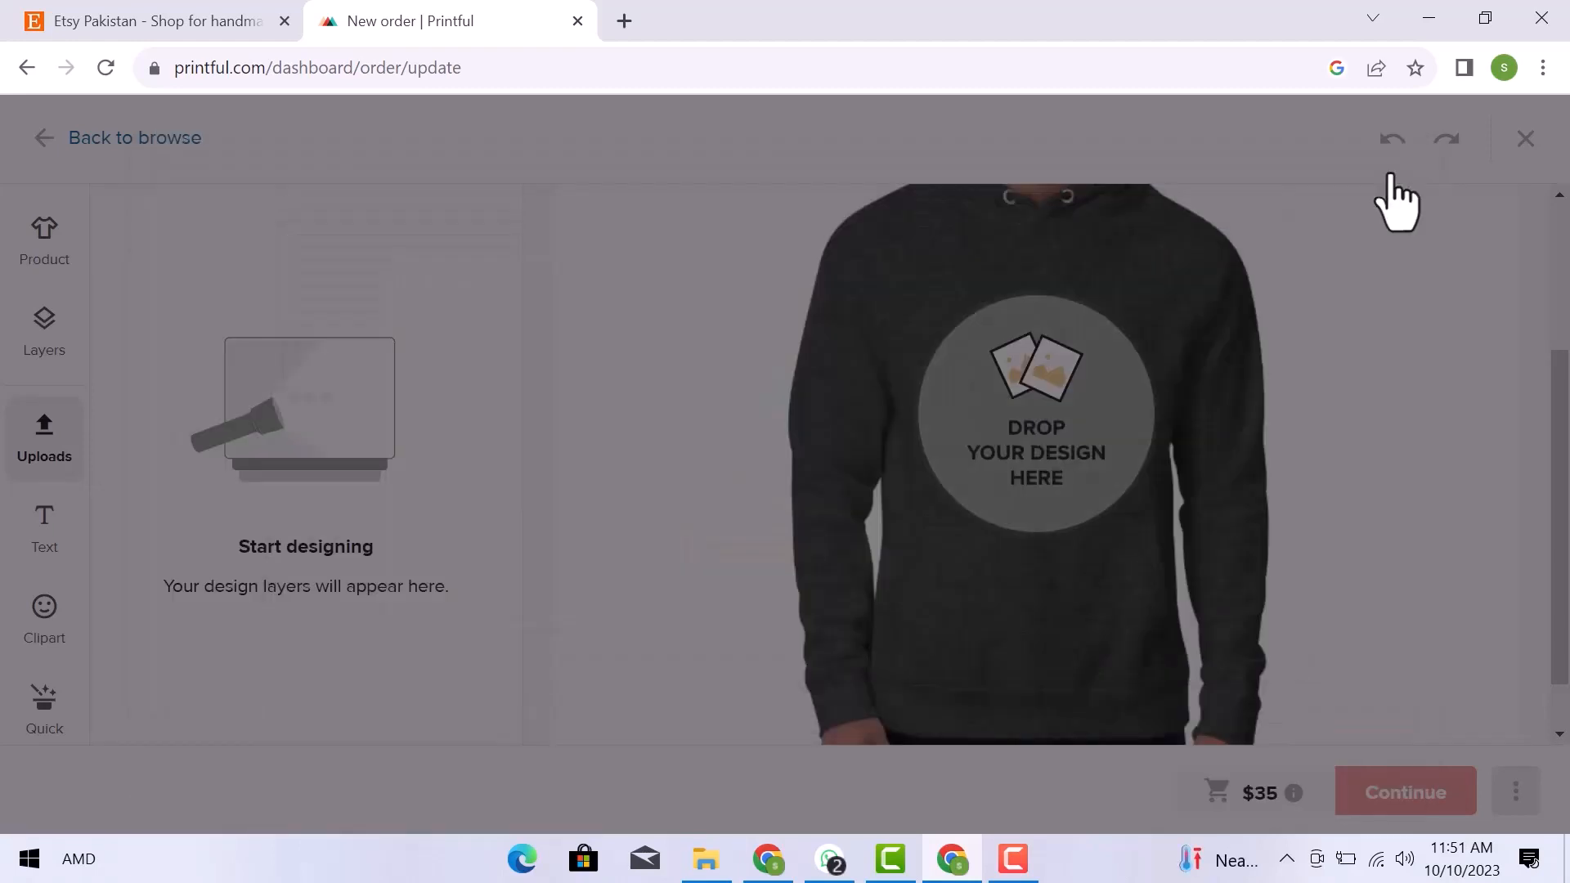
Add the text "HS PRODUCTION" to the hoodie's front, split into two lines after "HS"
left_click(50, 540)
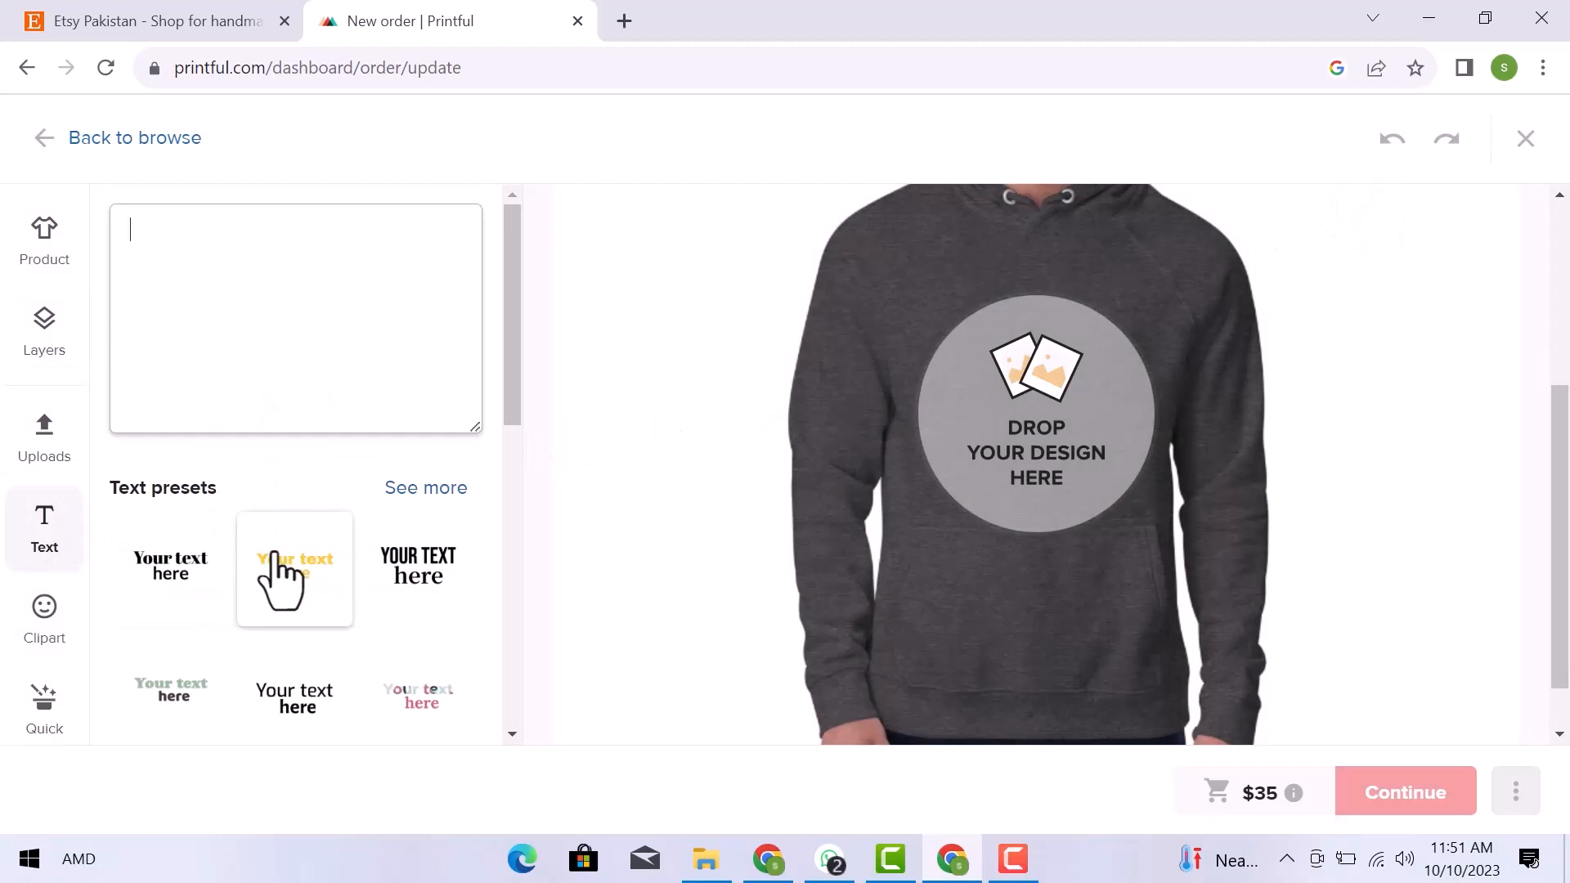
scroll(281, 572, "down", 7)
scroll(281, 578, "up", 7)
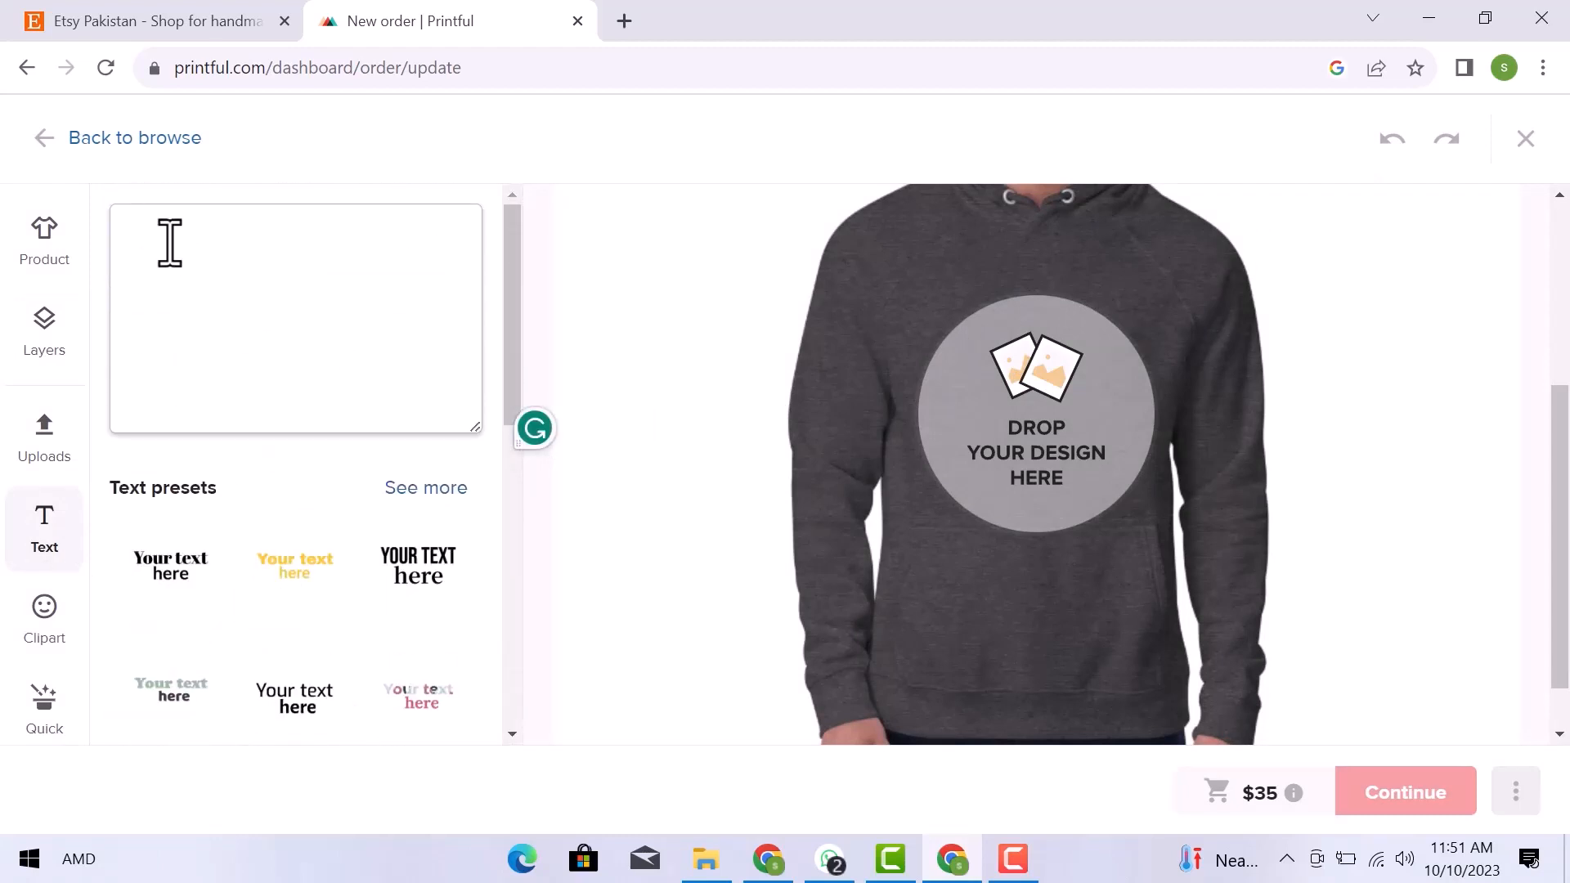
type("HS P")
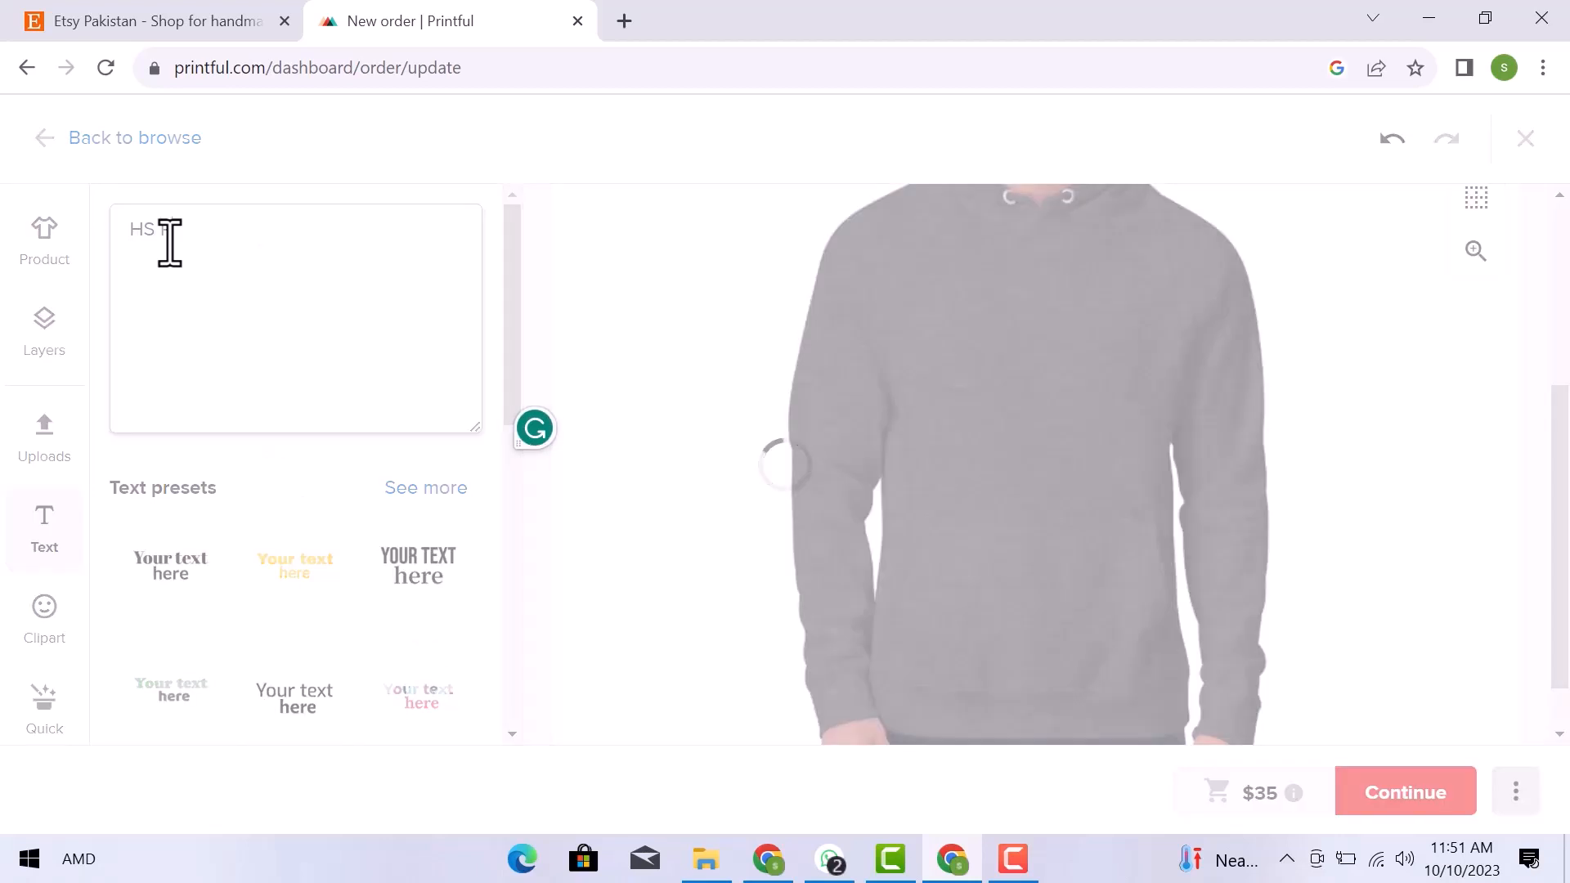
type("RODUCTION")
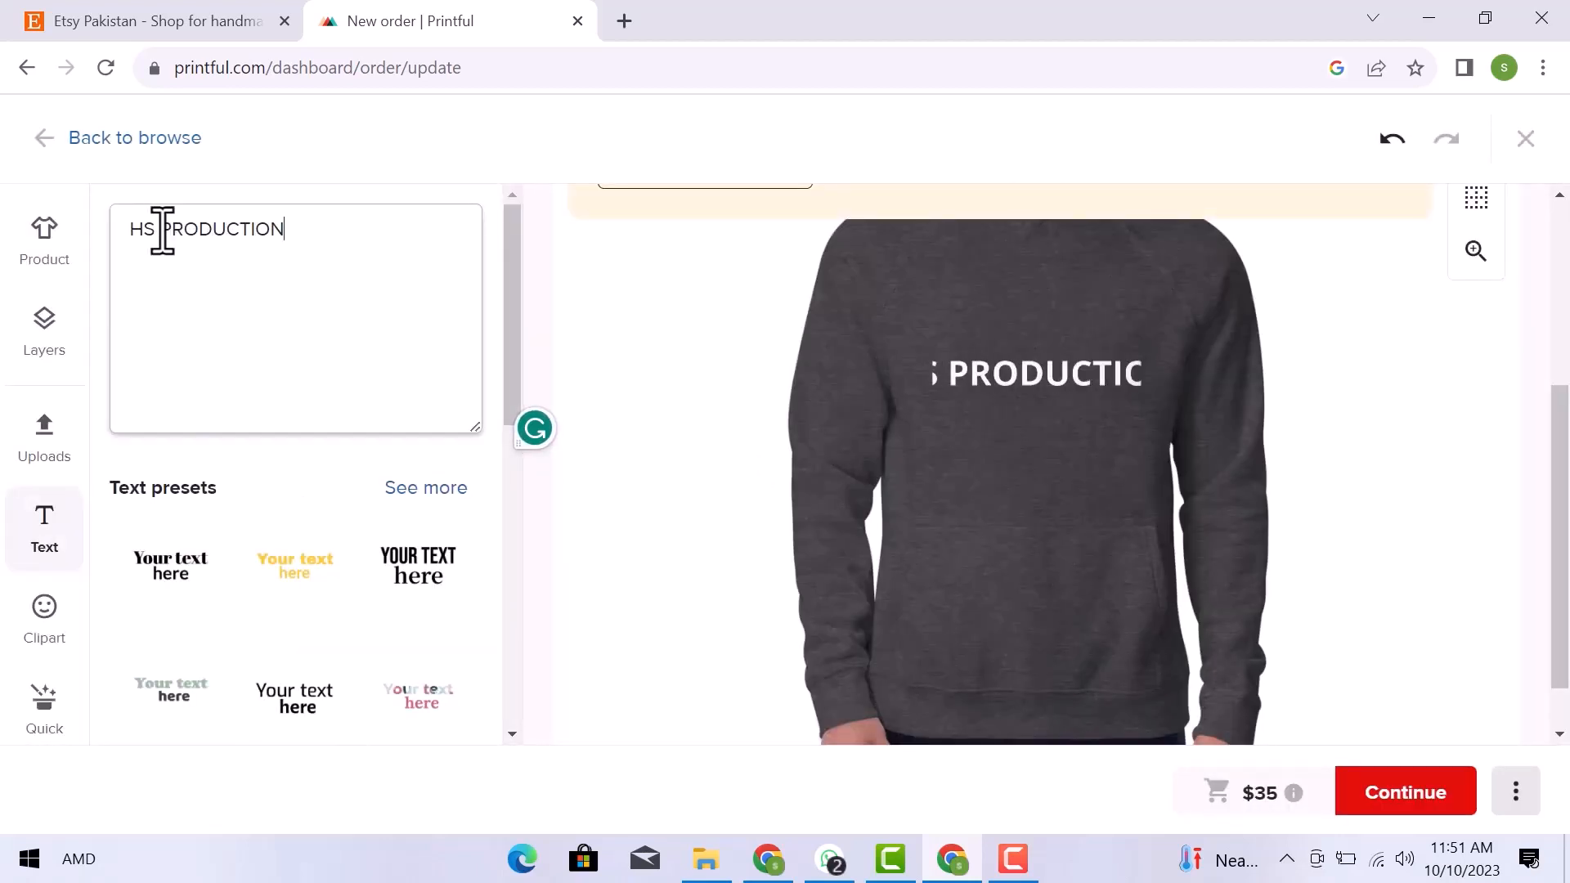
left_click(162, 230)
key("Return")
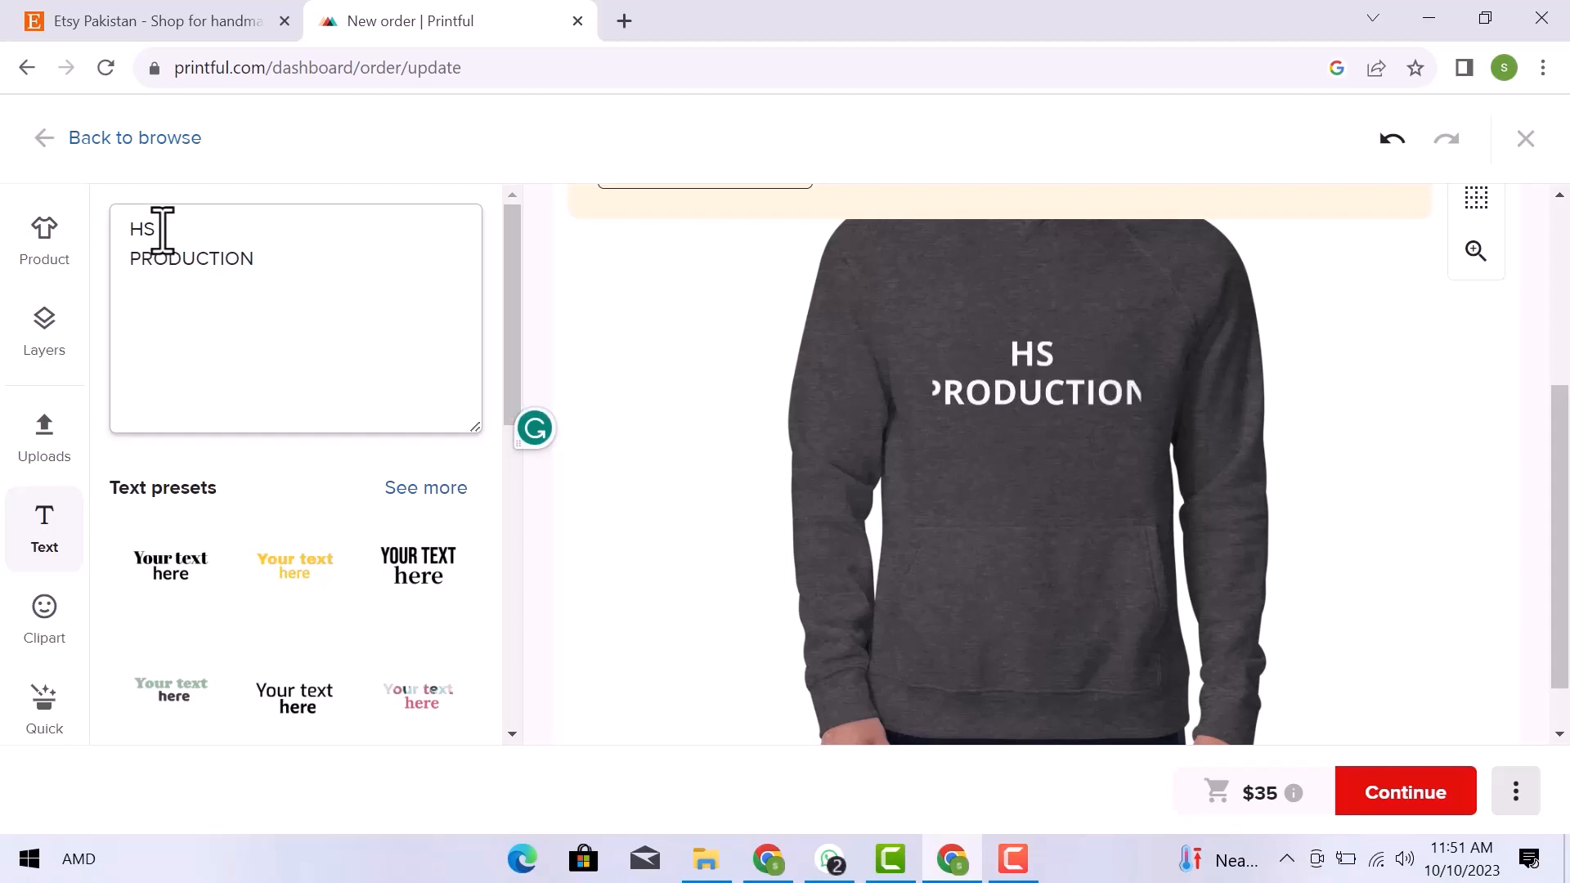
Browse the clipart collections and quick designs available for the hoodie
left_click(48, 644)
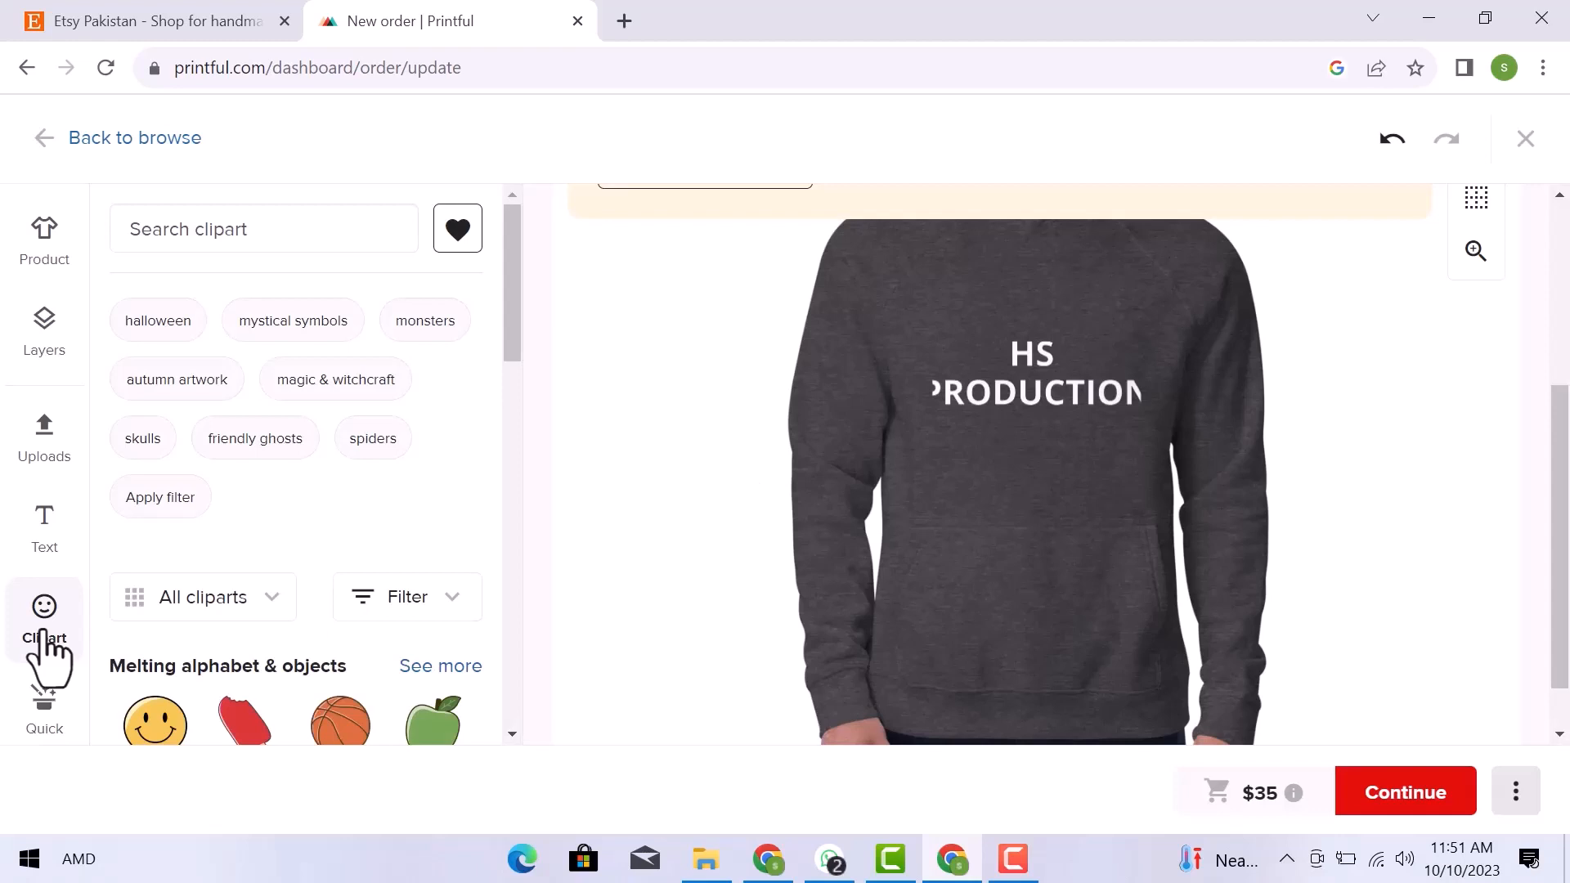
scroll(174, 588, "down", 1)
scroll(169, 589, "down", 7)
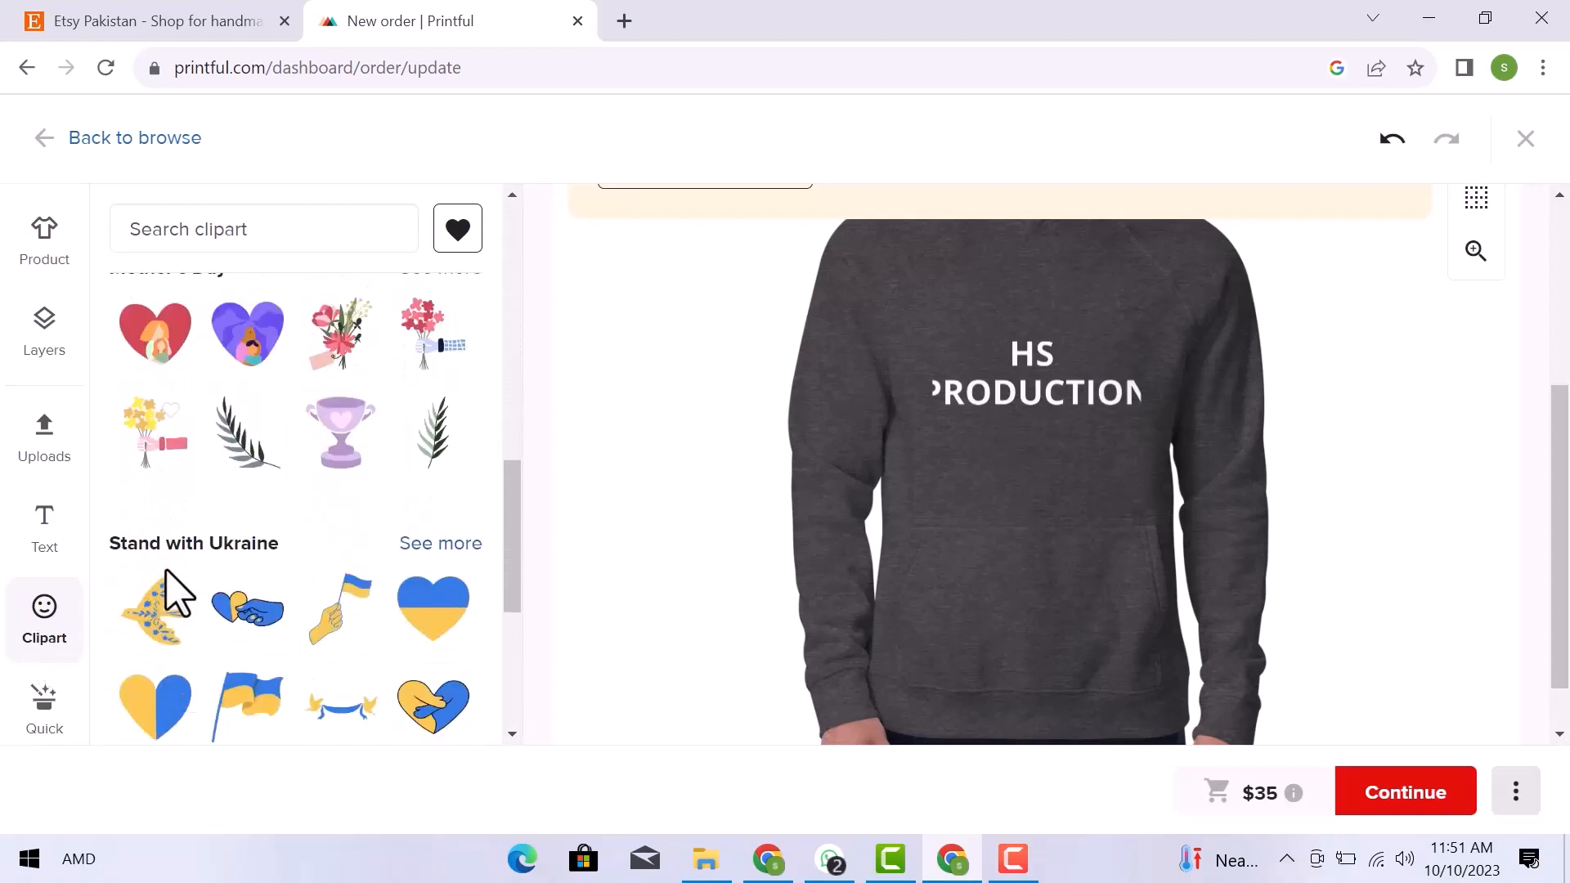
left_click(49, 711)
scroll(143, 637, "down", 15)
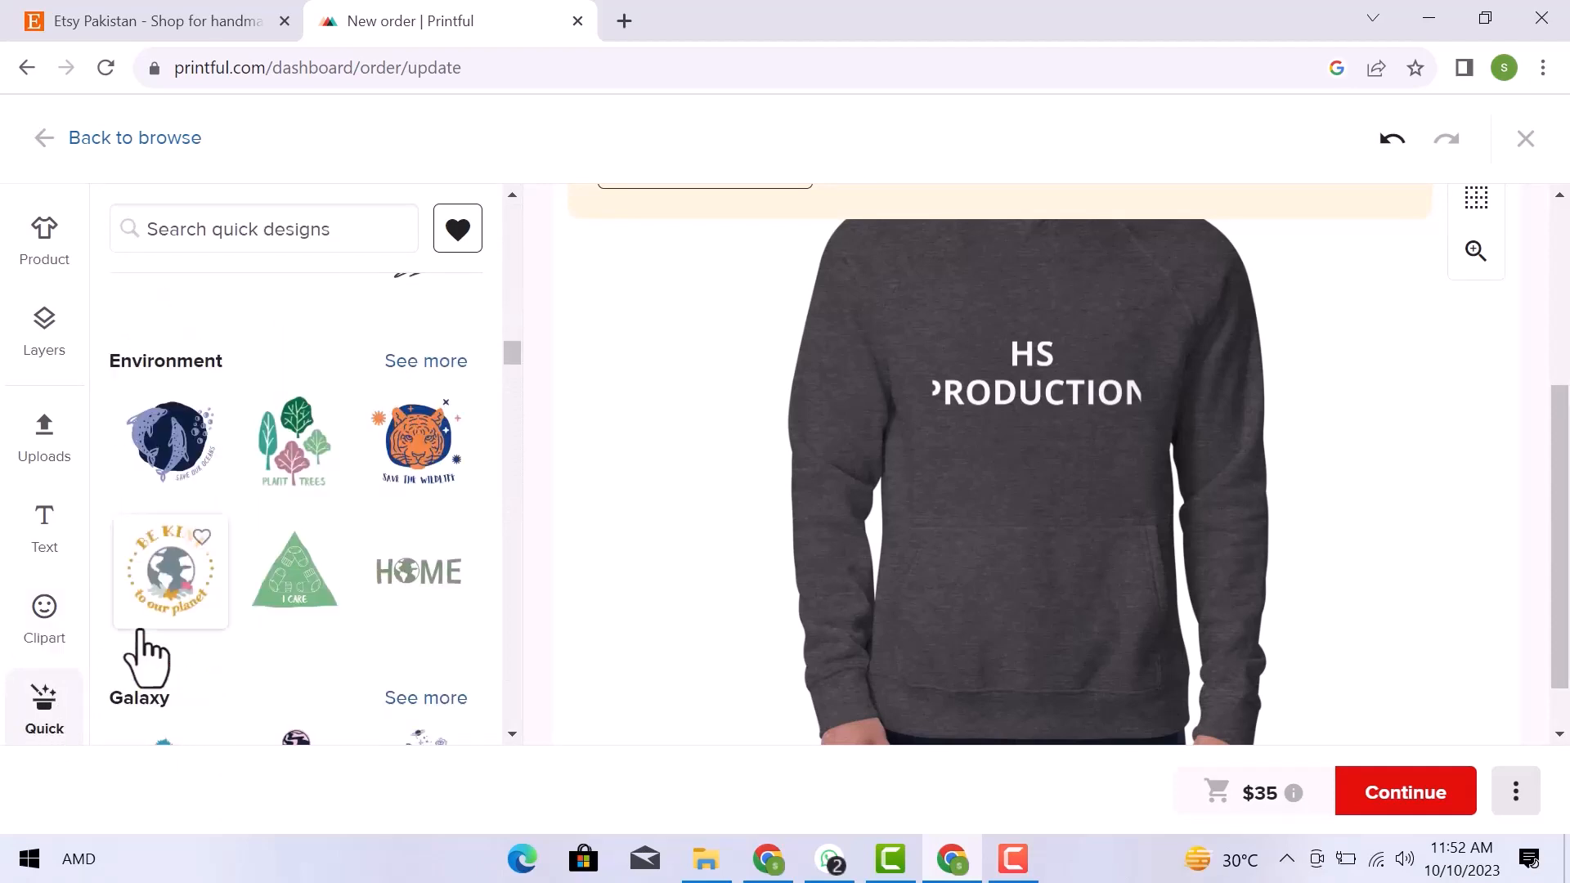
scroll(143, 646, "up", 5)
scroll(621, 505, "up", 4)
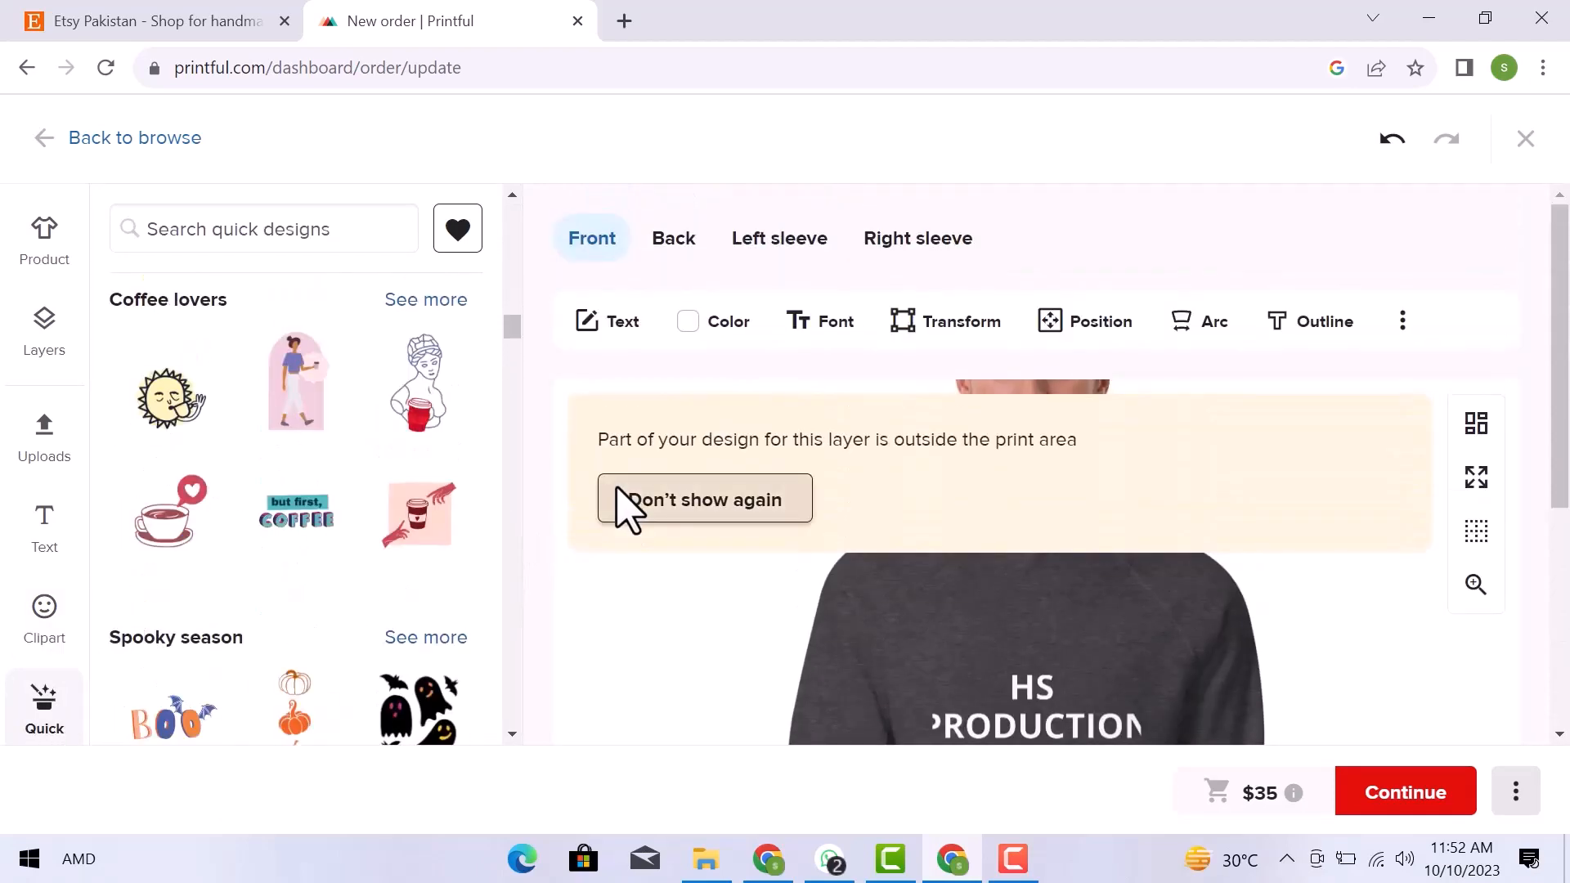
Finish the hoodie design and review the order's product list down to the subtotal
left_click(1370, 797)
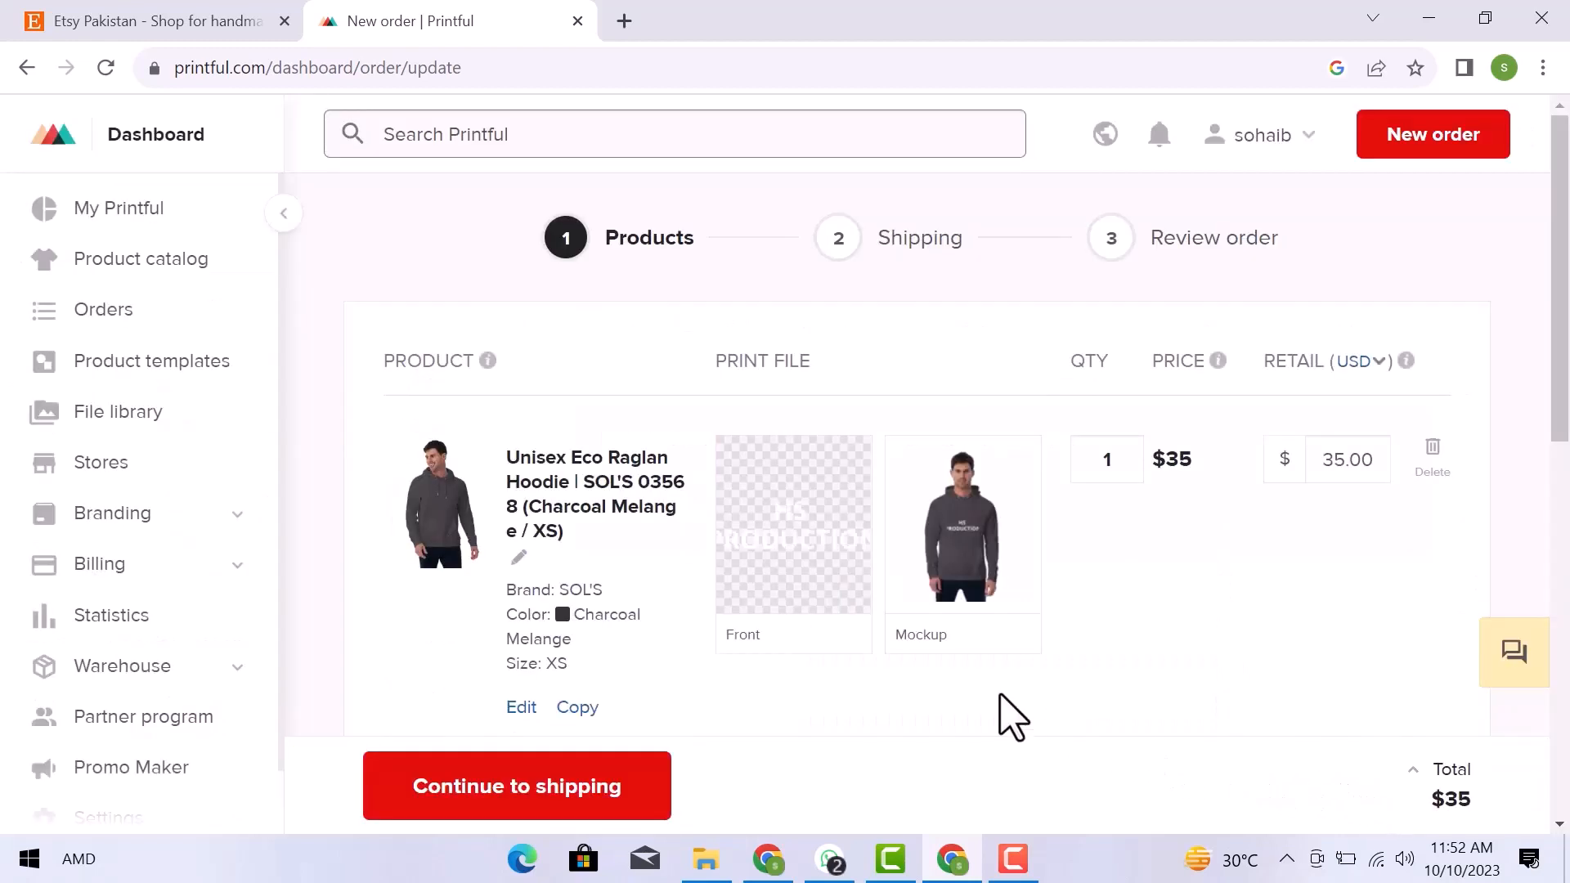
scroll(972, 703, "down", 4)
scroll(971, 705, "down", 1)
left_click(972, 701)
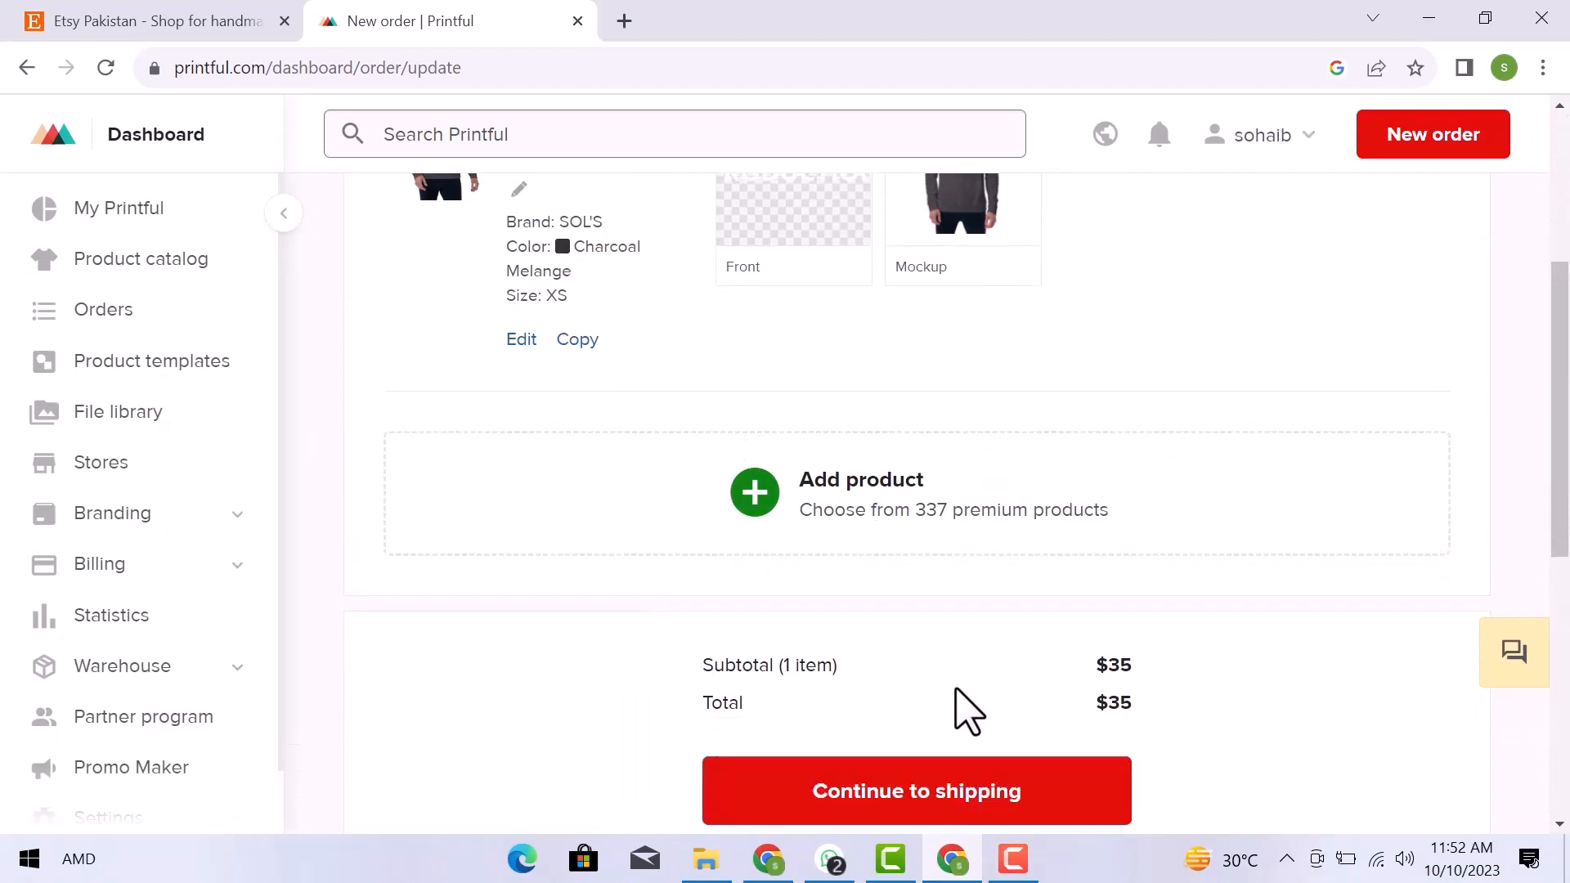
Continue the order to its shipping details and try to calculate shipping with the address fields left blank
left_click(967, 814)
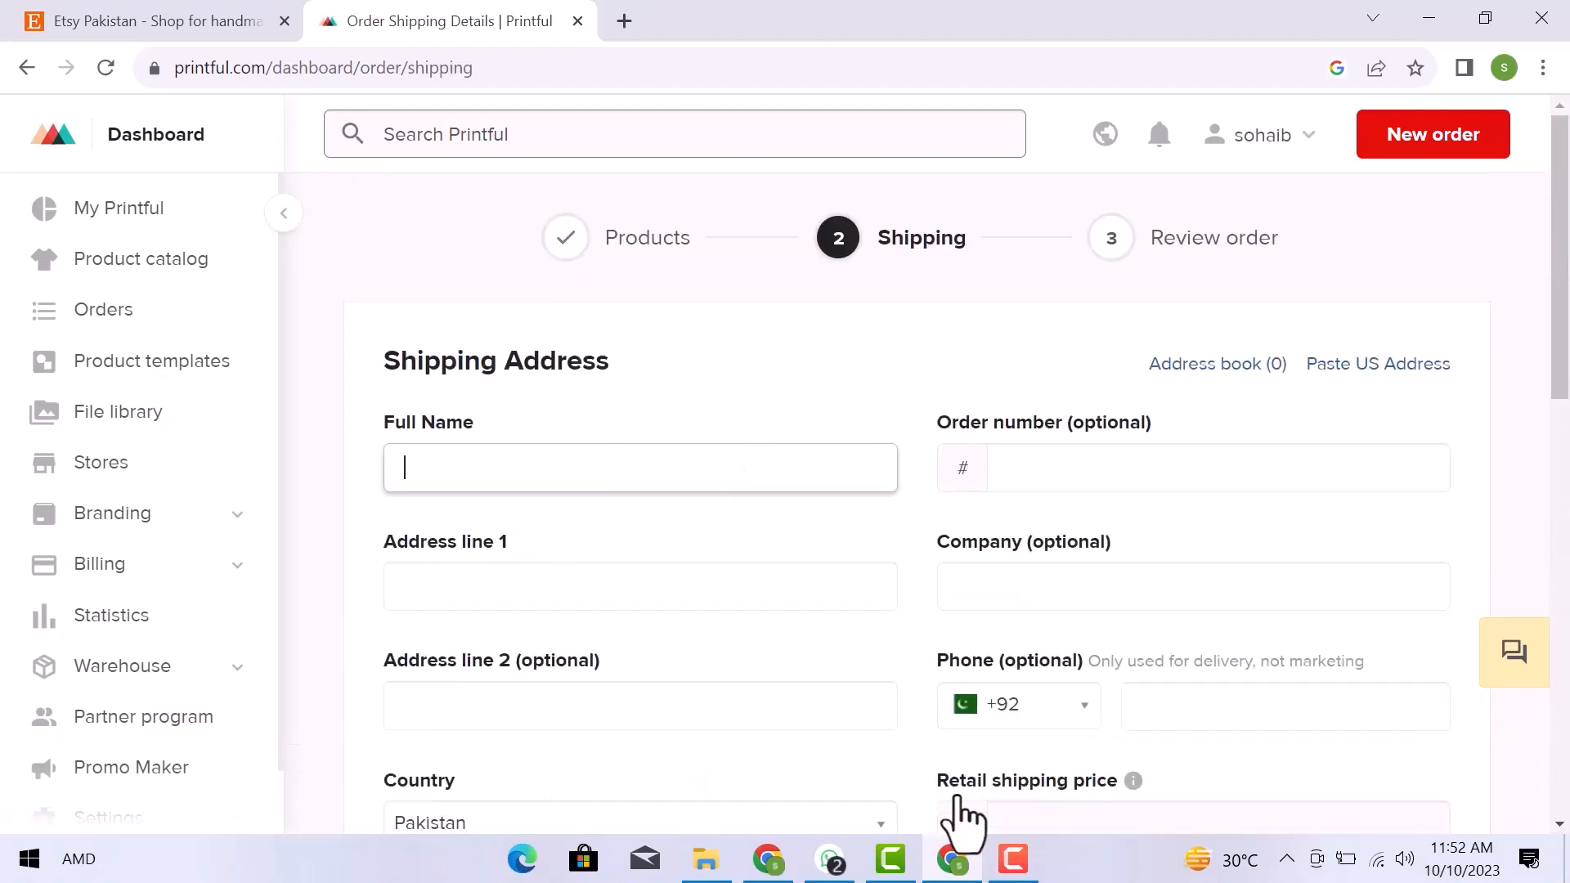
scroll(792, 511, "down", 9)
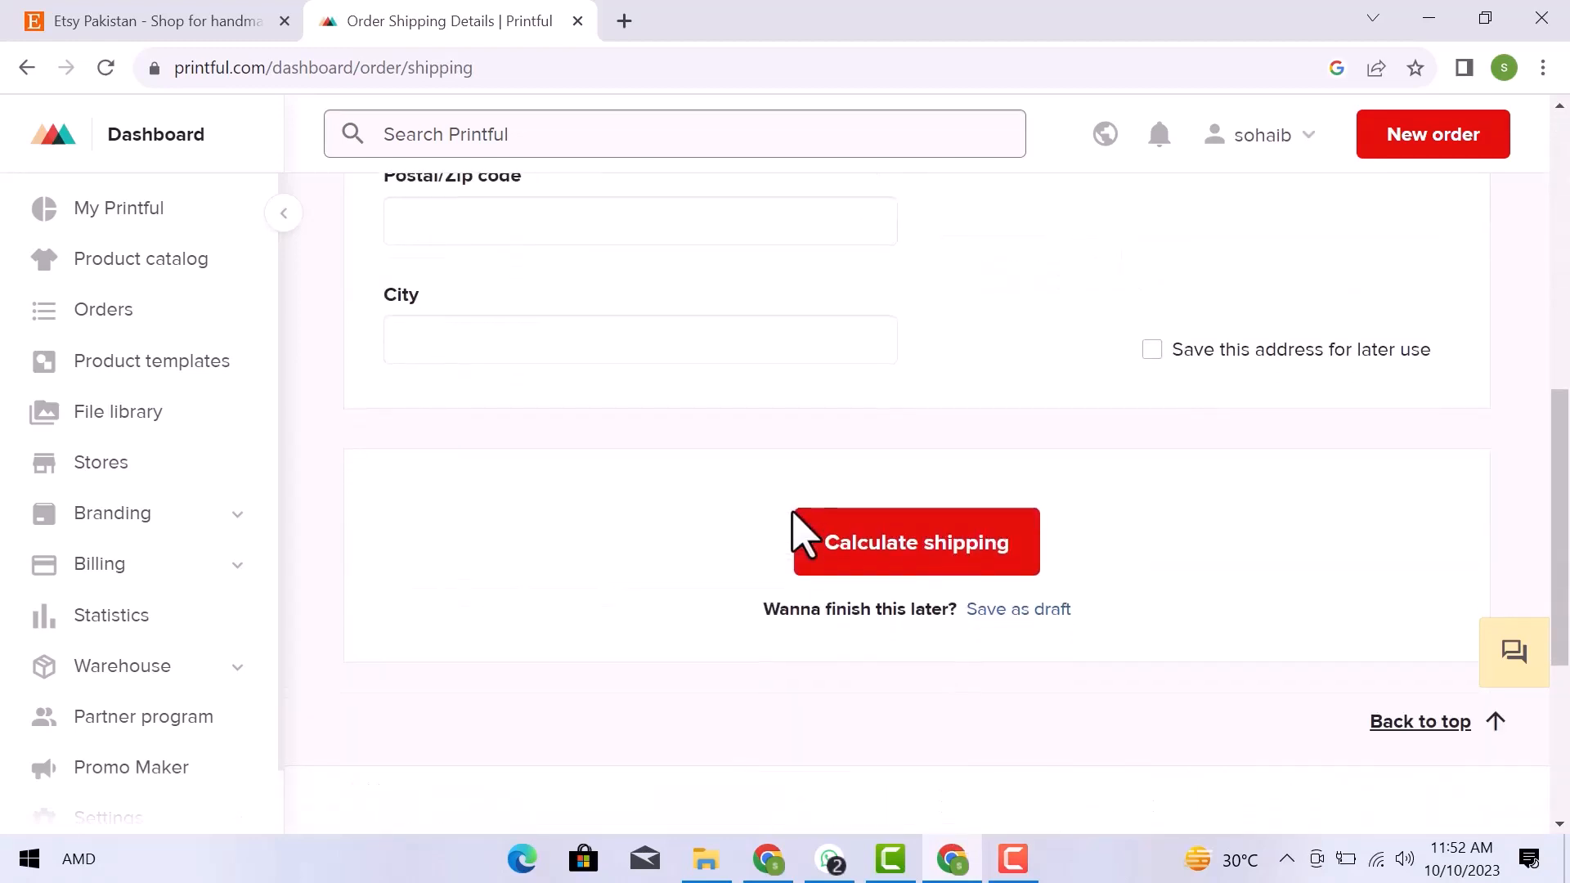
left_click(861, 568)
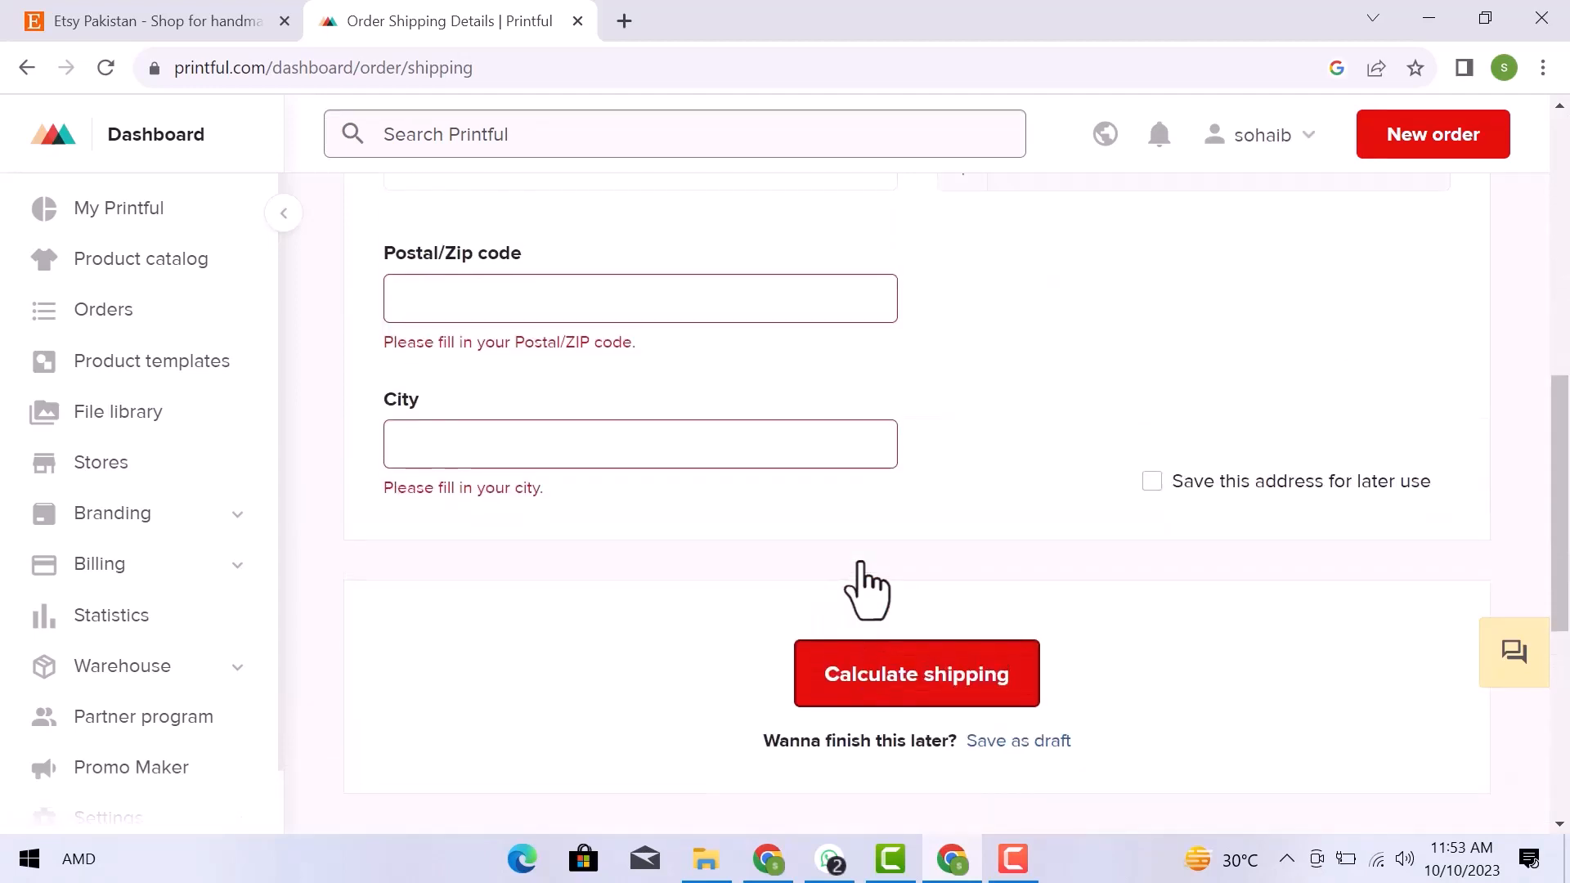